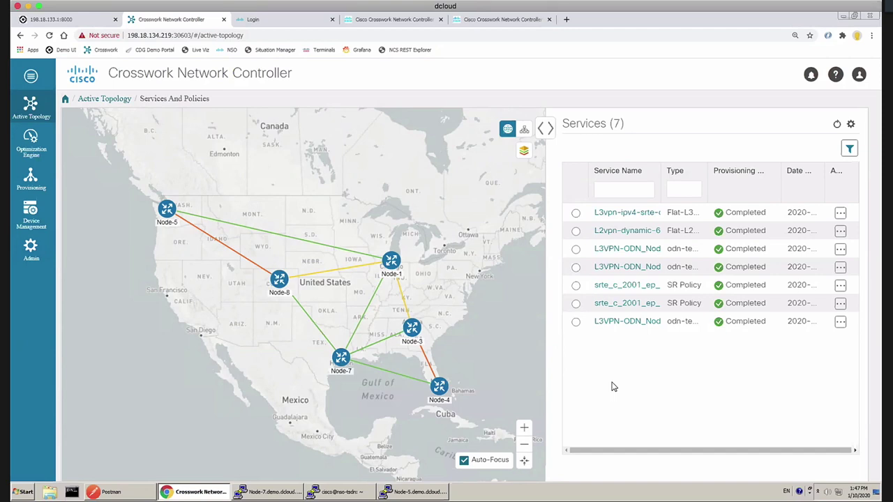
- Inspect the details of the link between Node-5 and Node-8 on the topology map
{"action": "left_click", "coordinate": [257, 35]}
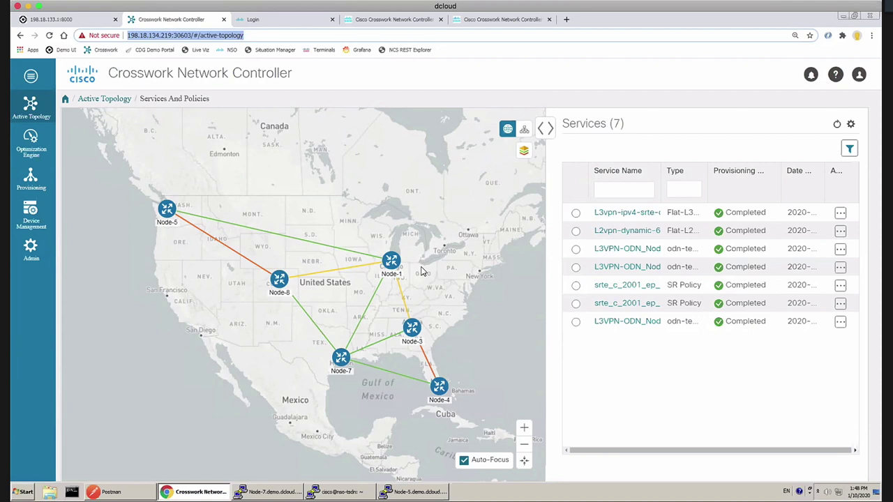
{"action": "left_click", "coordinate": [251, 267]}
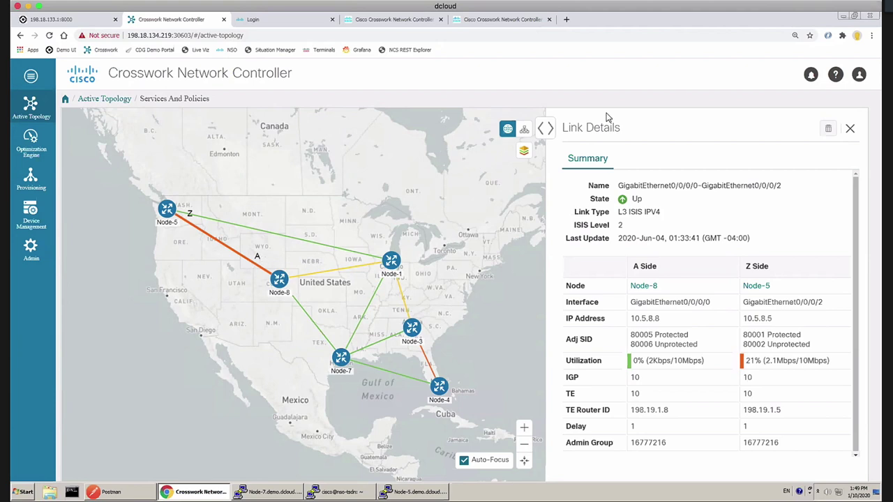
{"action": "left_click", "coordinate": [850, 131]}
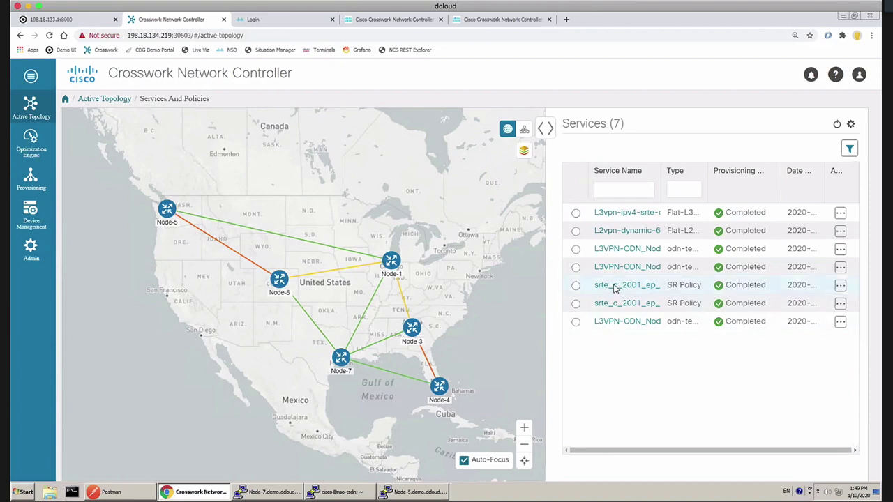
- Filter the services list by the SR POLICY type
{"action": "left_click", "coordinate": [689, 195]}
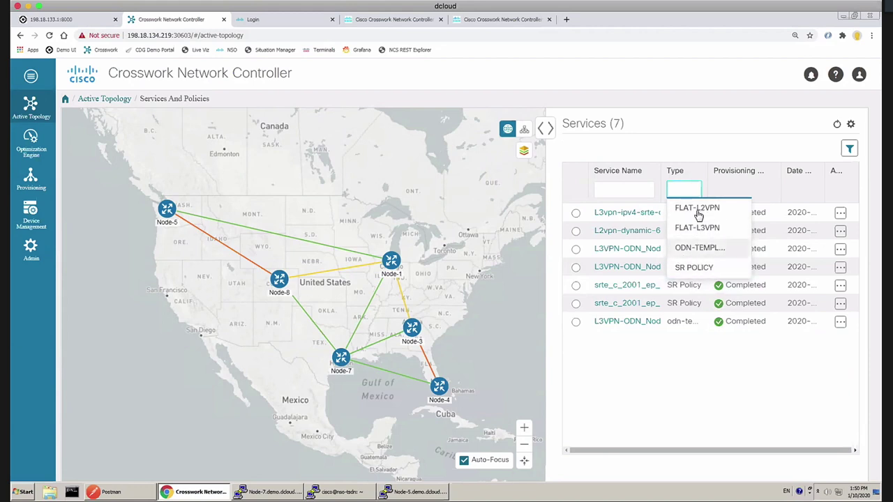
{"action": "left_click", "coordinate": [702, 267]}
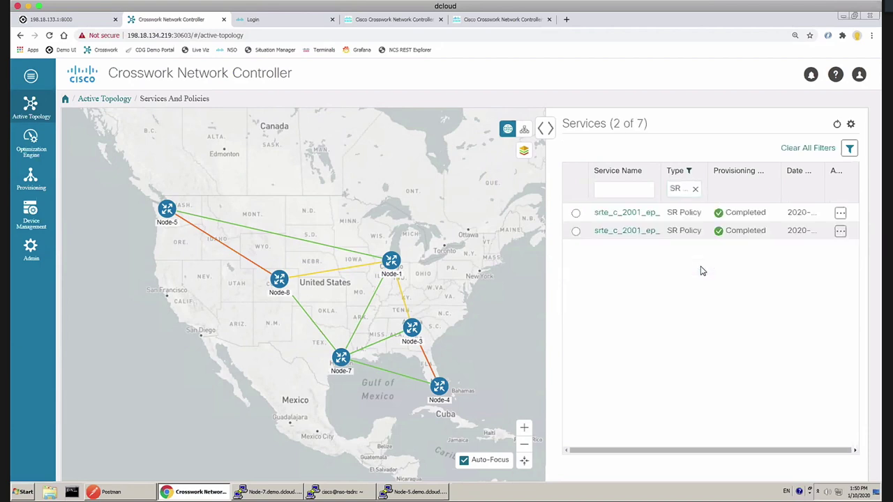
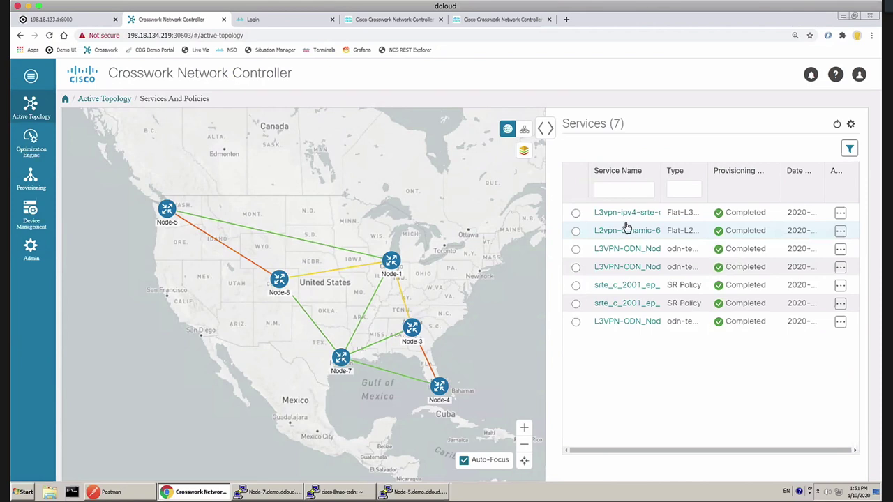
- View the service details and map overlay of L3vpn-ipv4-srte-odn-vpncustomer1, and return to the services list
{"action": "left_click", "coordinate": [626, 228]}
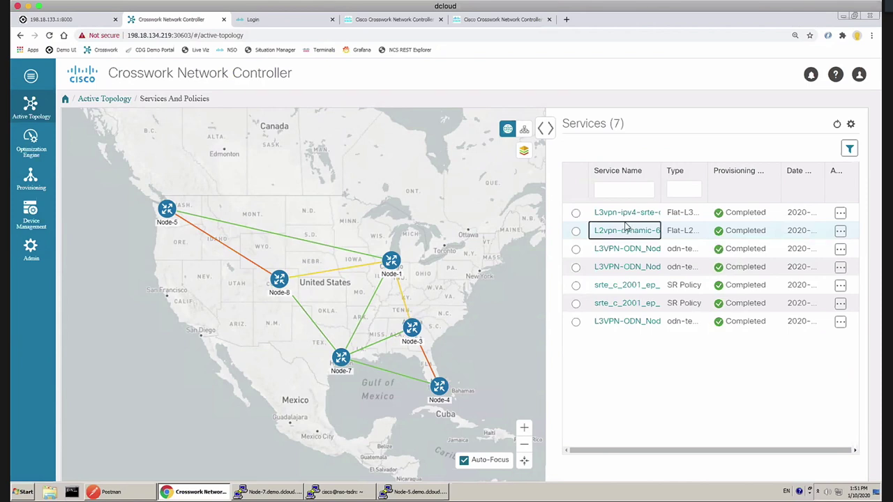
{"action": "left_click", "coordinate": [626, 222]}
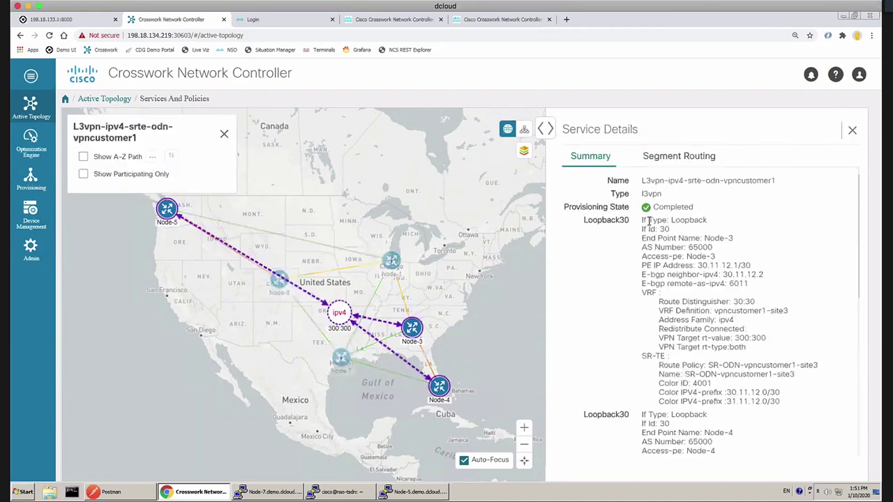
{"action": "left_click", "coordinate": [852, 131]}
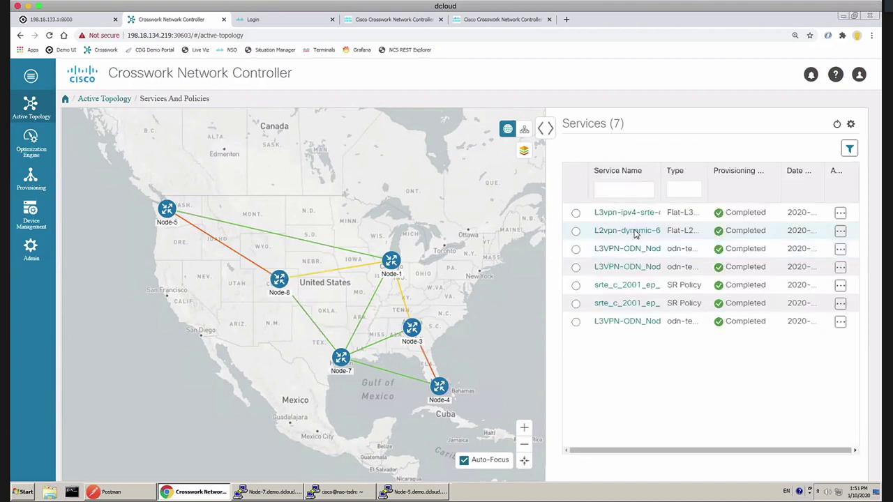
- Examine the L2vpn-dynamic-601 service, highlighting the remote site's SR-TE preferred path and switching the path direction on the map
{"action": "left_click", "coordinate": [634, 232]}
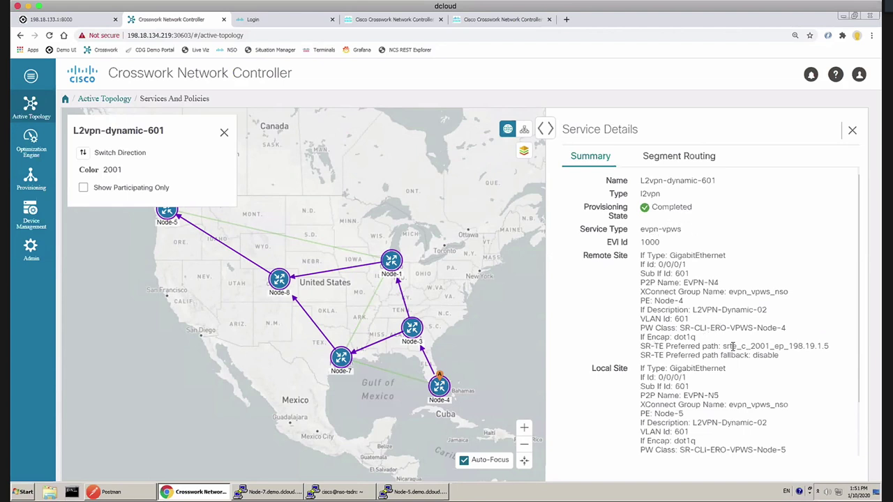
{"action": "triple_click", "coordinate": [828, 346]}
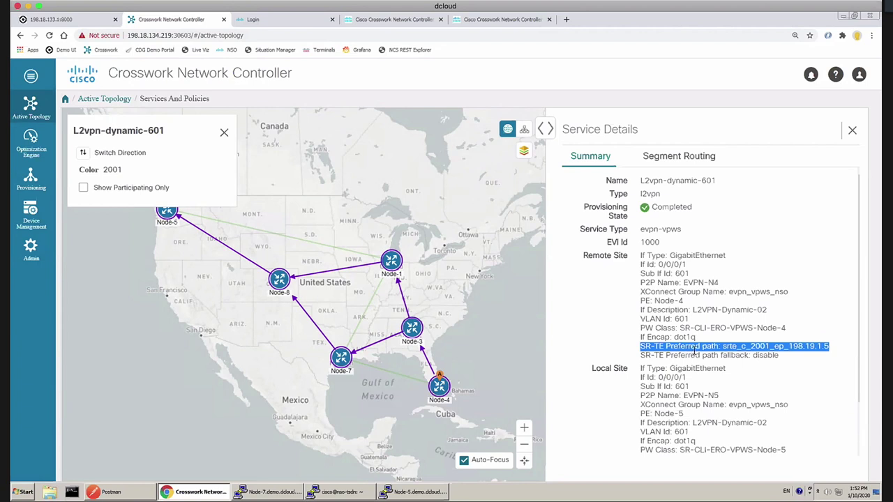
{"action": "left_click", "coordinate": [83, 155]}
{"action": "left_click", "coordinate": [83, 155]}
{"action": "left_click", "coordinate": [85, 154]}
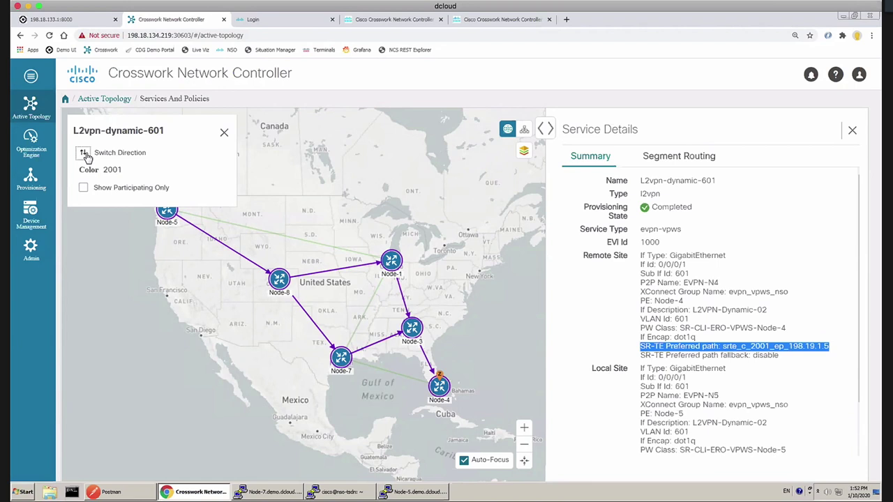
{"action": "left_click", "coordinate": [851, 132]}
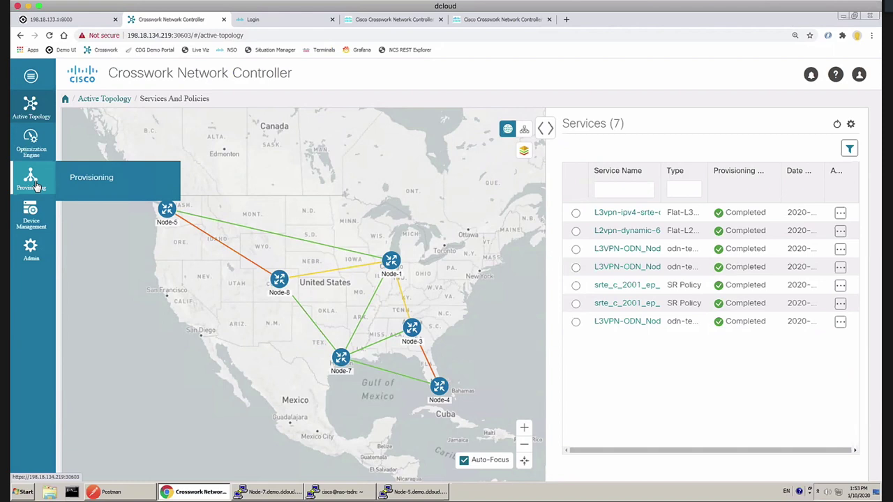
- Start a new SR-TE policy named srte_c_2003_ep_198.19.1.4 in the provisioning area
{"action": "left_click", "coordinate": [94, 180]}
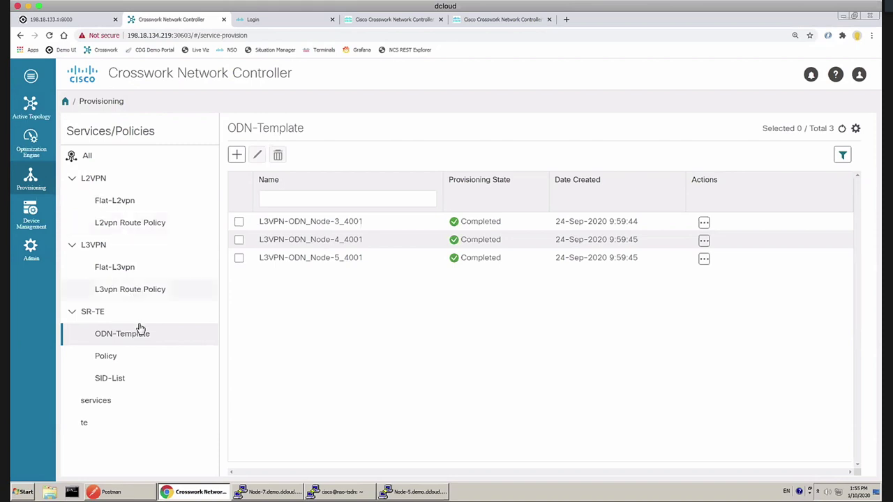
{"action": "left_click", "coordinate": [109, 364]}
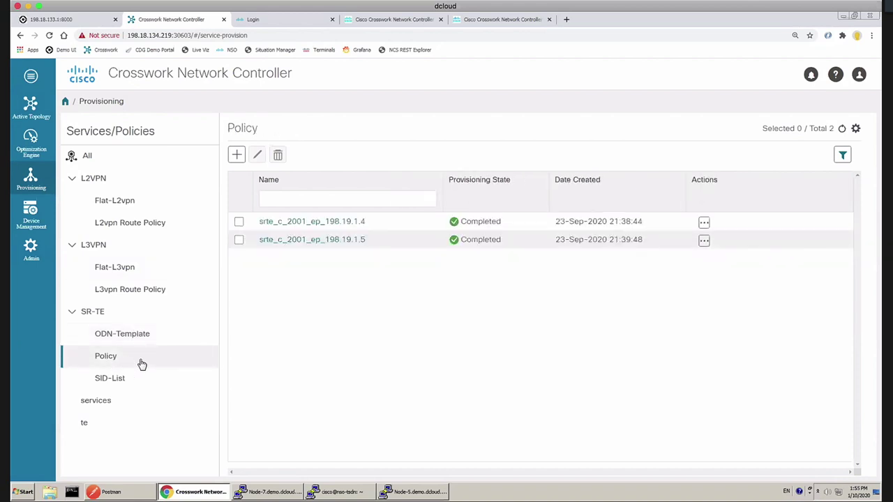
{"action": "left_click", "coordinate": [237, 155]}
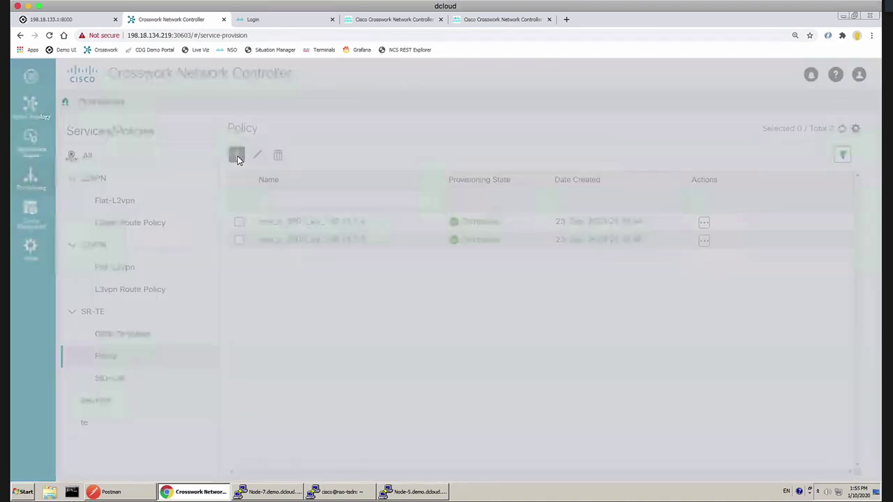
{"action": "left_click", "coordinate": [318, 273]}
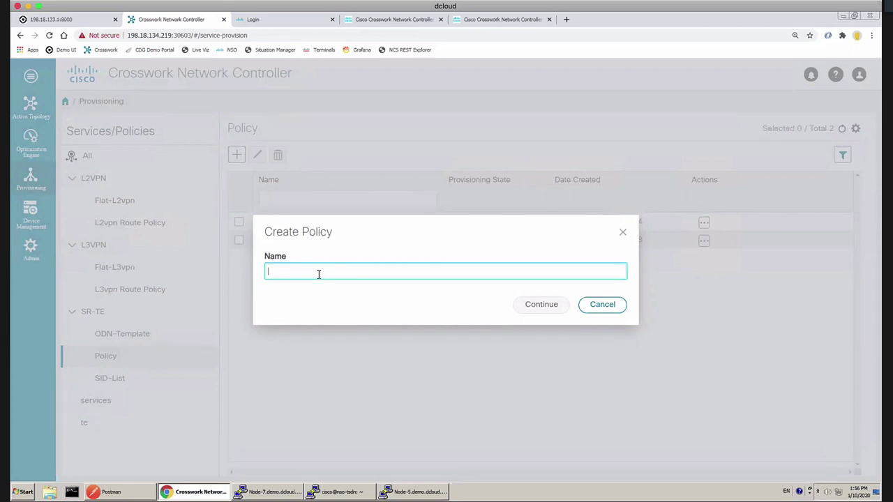
{"action": "type", "text": "srte"}
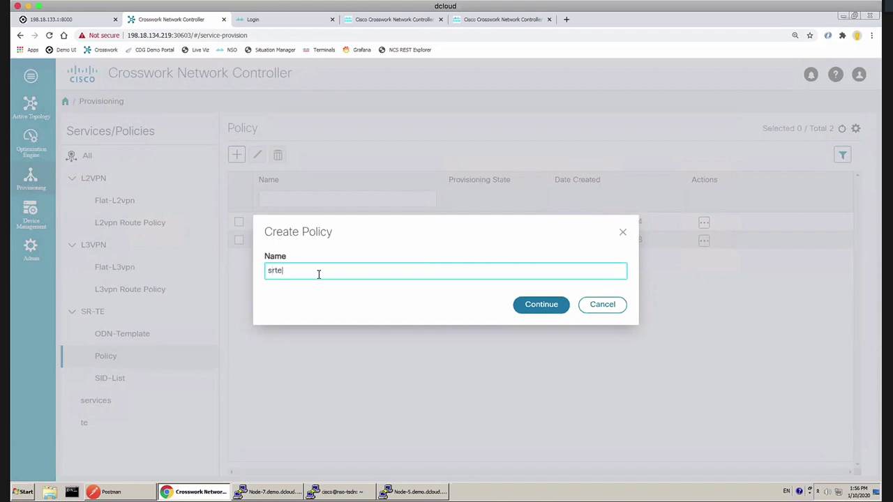
{"action": "type", "text": "_c_2003_ep_198.19.1.5"}
{"action": "key", "text": "BackSpace"}
{"action": "type", "text": "4"}
{"action": "left_click", "coordinate": [535, 309]}
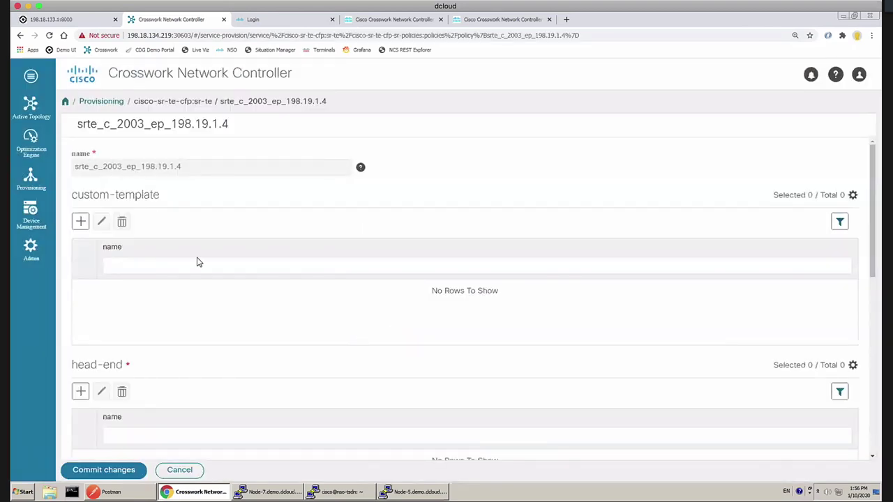
- Add Node-5 as the policy's head-end
{"action": "scroll", "coordinate": [80, 386], "scroll_direction": "down", "scroll_amount": 1}
{"action": "scroll", "coordinate": [80, 386], "scroll_direction": "down", "scroll_amount": 1}
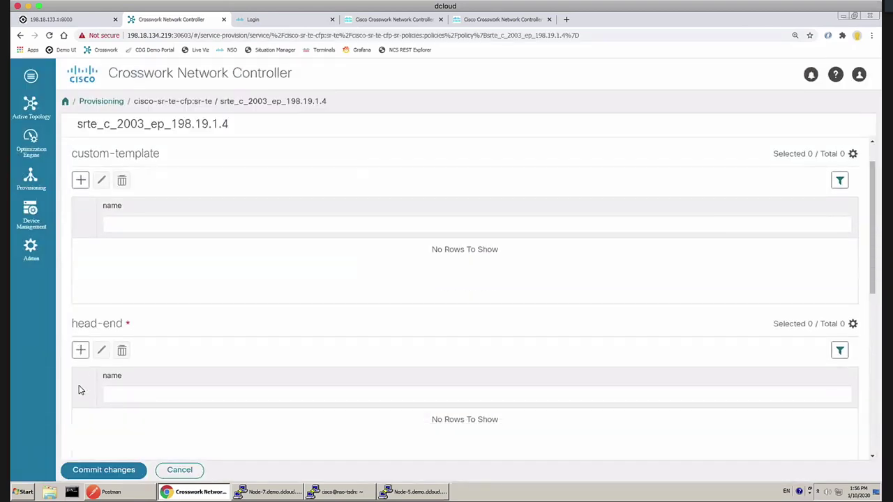
{"action": "left_click", "coordinate": [81, 351]}
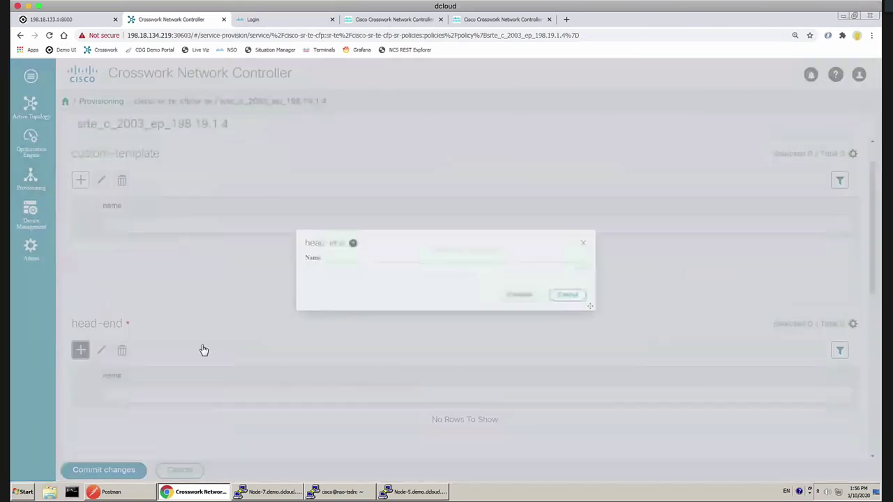
{"action": "left_click", "coordinate": [350, 267]}
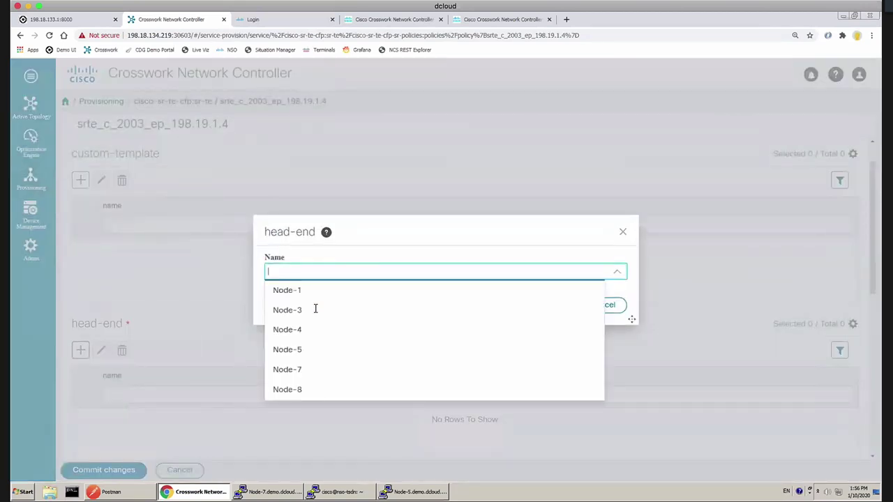
{"action": "left_click", "coordinate": [304, 358]}
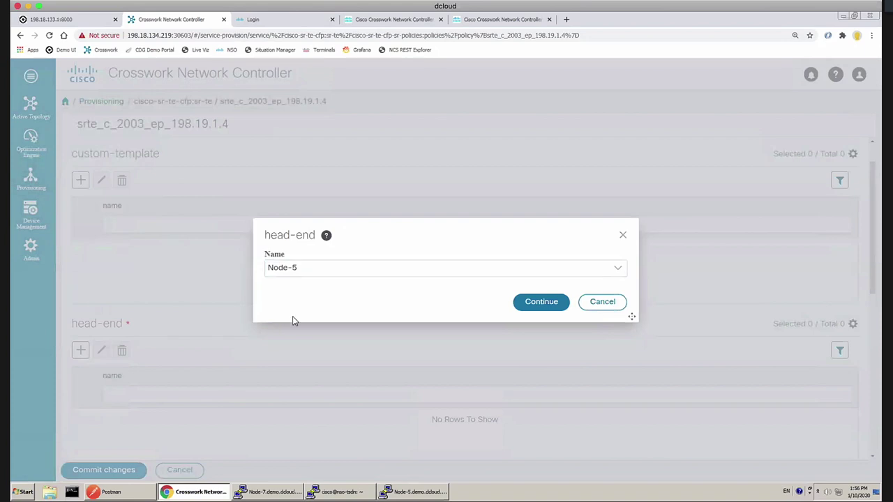
{"action": "left_click", "coordinate": [542, 307]}
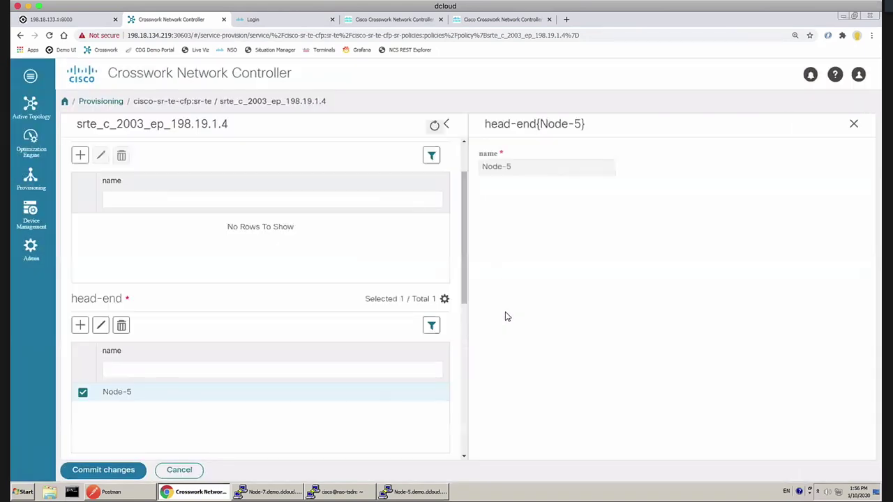
- Set the policy's tail-end to 198.19.1.4 and its color to 2003
{"action": "scroll", "coordinate": [395, 332], "scroll_direction": "down", "scroll_amount": 2}
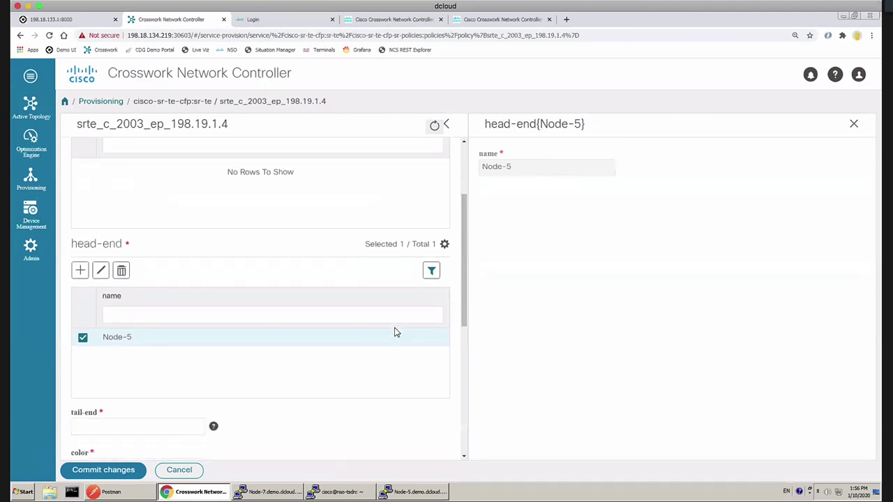
{"action": "left_click", "coordinate": [179, 394]}
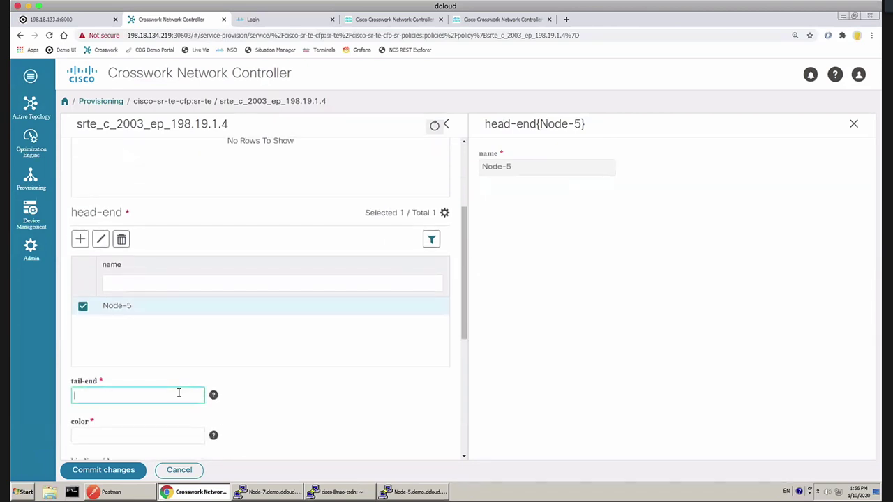
{"action": "type", "text": "198.19.1.4"}
{"action": "scroll", "coordinate": [235, 372], "scroll_direction": "down", "scroll_amount": 1}
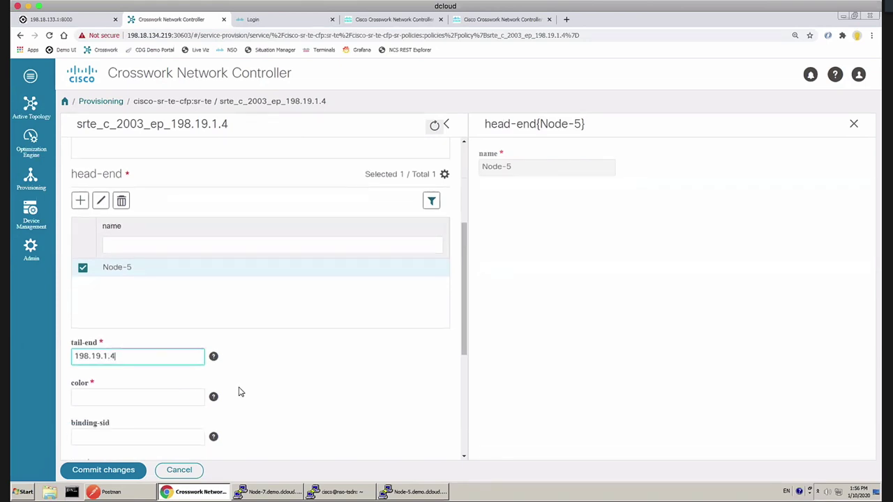
{"action": "left_click", "coordinate": [156, 397]}
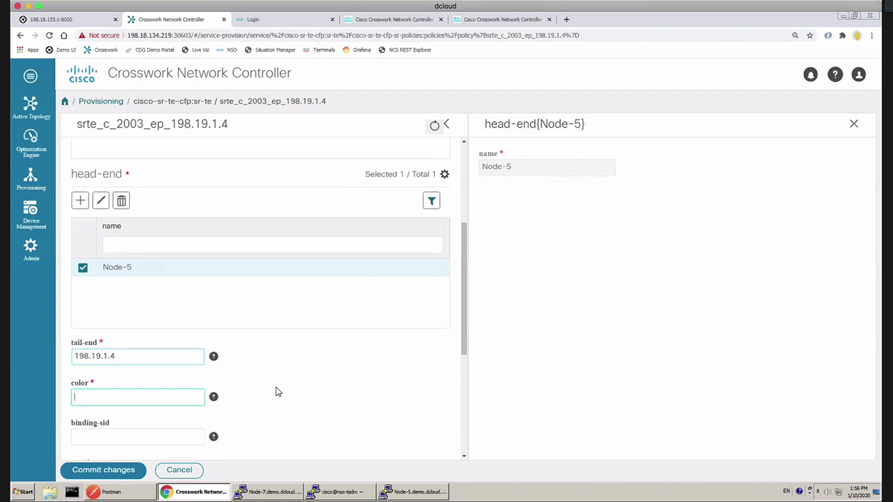
{"action": "scroll", "coordinate": [276, 392], "scroll_direction": "down", "scroll_amount": 1}
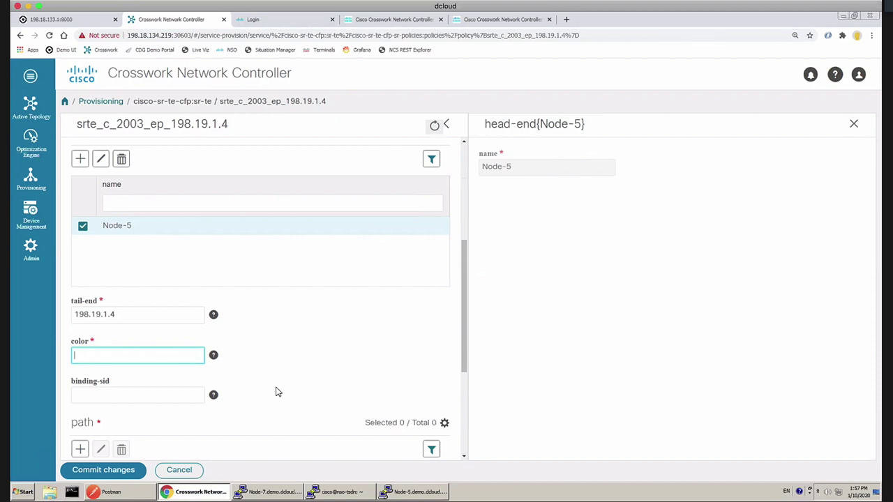
{"action": "type", "text": "2003"}
{"action": "scroll", "coordinate": [273, 343], "scroll_direction": "down", "scroll_amount": 4}
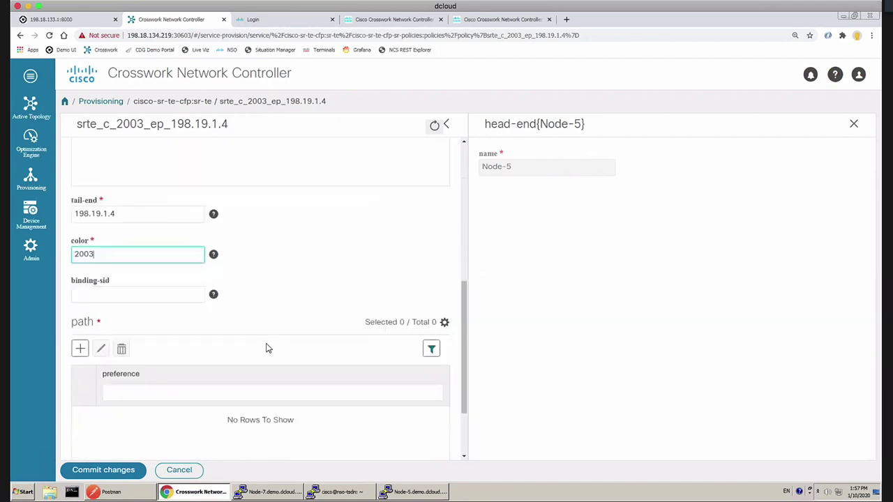
{"action": "left_click", "coordinate": [157, 263]}
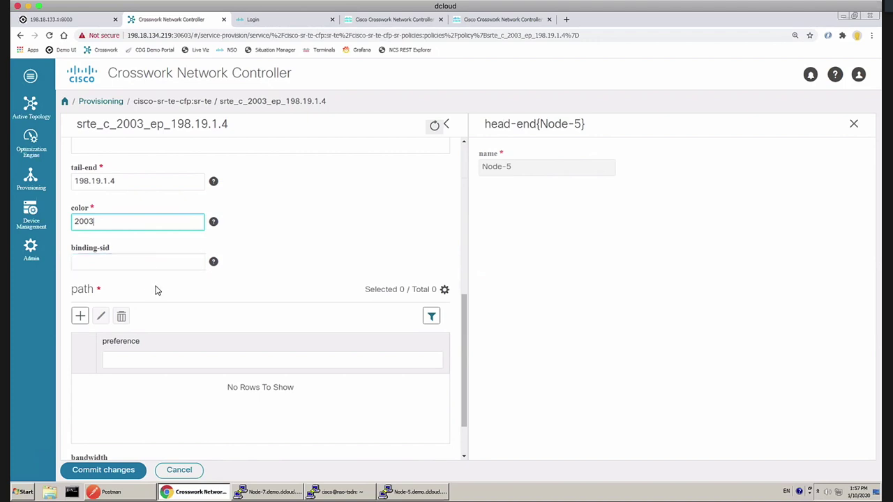
- Add a path with preference 101 to the SR-TE policy
{"action": "scroll", "coordinate": [155, 287], "scroll_direction": "down", "scroll_amount": 1}
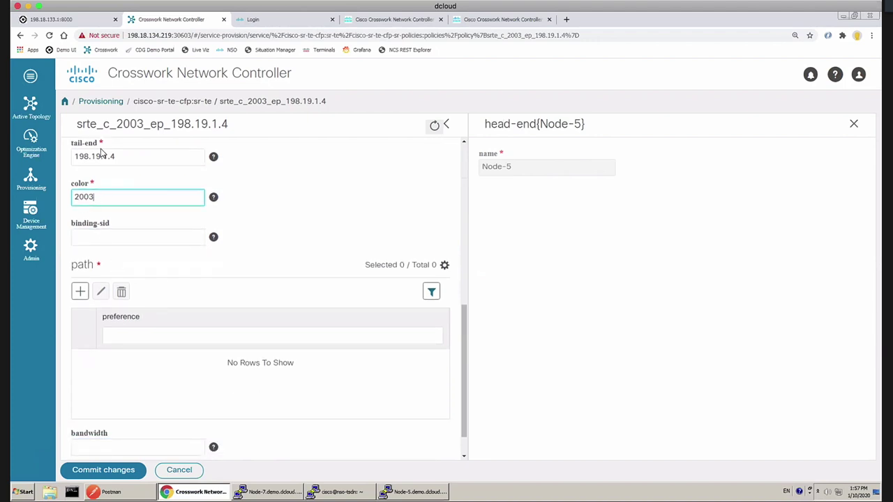
{"action": "left_click", "coordinate": [80, 296]}
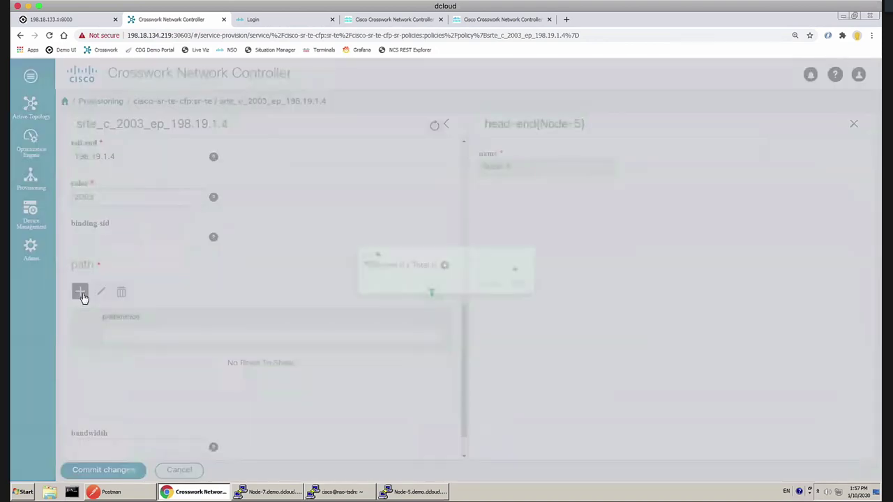
{"action": "left_click", "coordinate": [284, 269]}
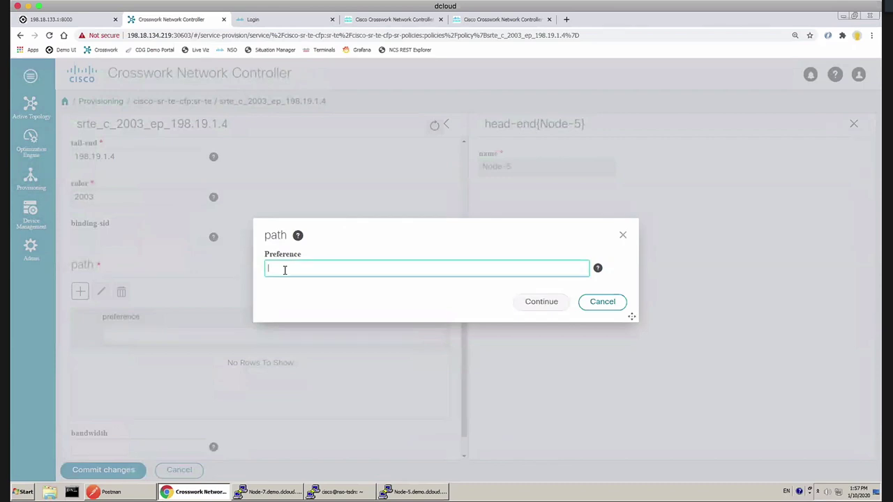
{"action": "type", "text": "101"}
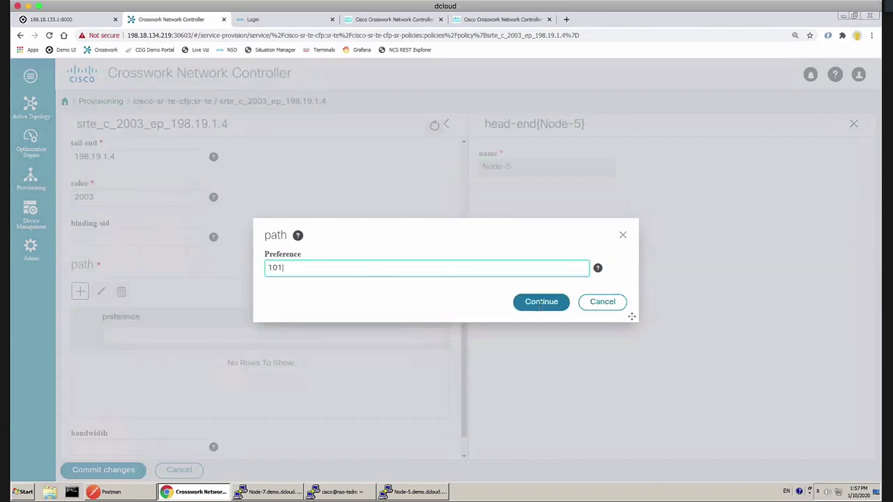
{"action": "left_click", "coordinate": [540, 306]}
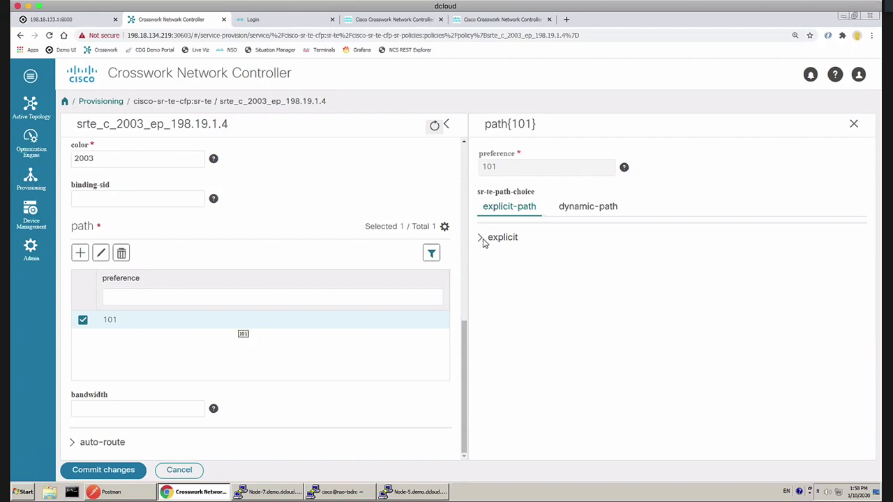
- Make path 101 an enabled dynamic path with the latency metric type and PCE turned on
{"action": "left_click", "coordinate": [583, 213]}
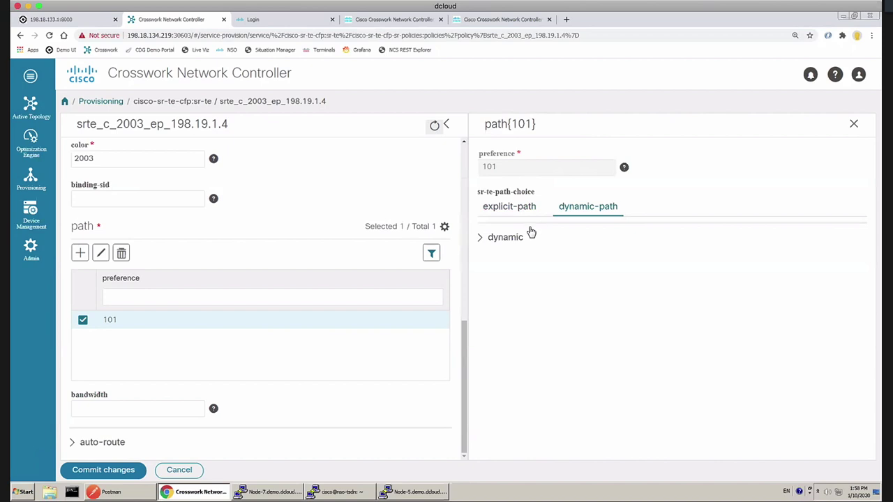
{"action": "left_click", "coordinate": [481, 239]}
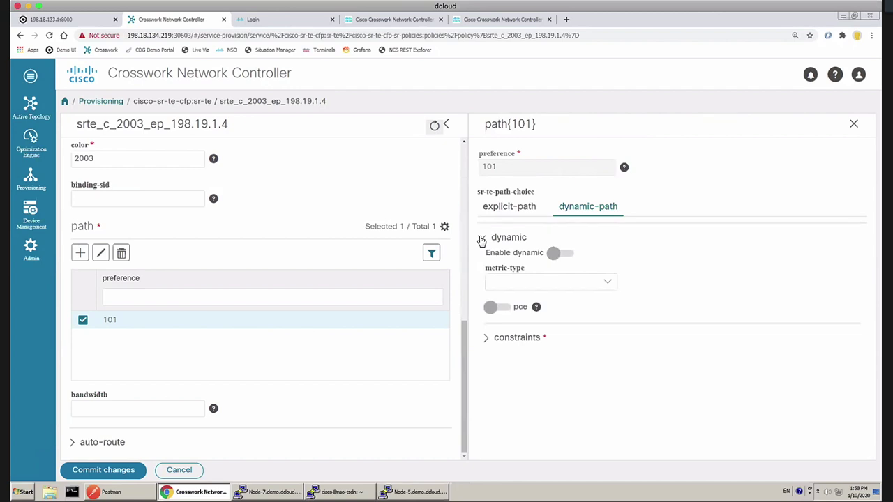
{"action": "left_click", "coordinate": [607, 282]}
{"action": "left_click", "coordinate": [608, 282]}
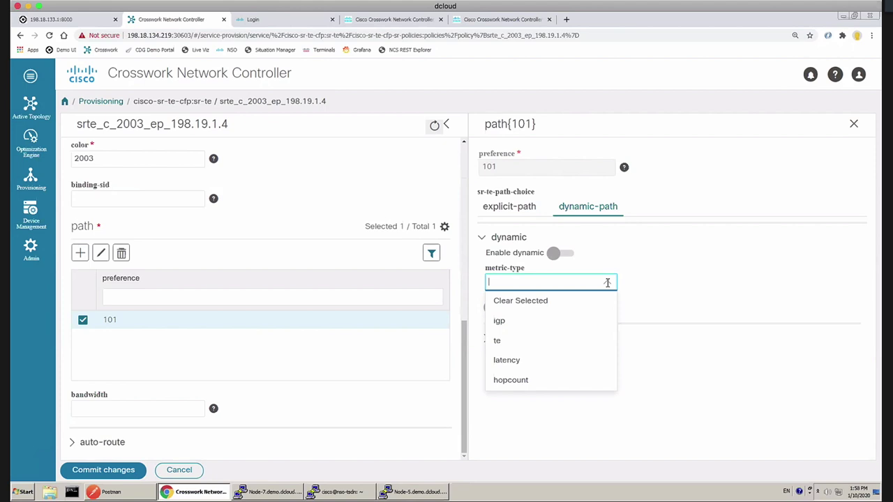
{"action": "left_click", "coordinate": [528, 361]}
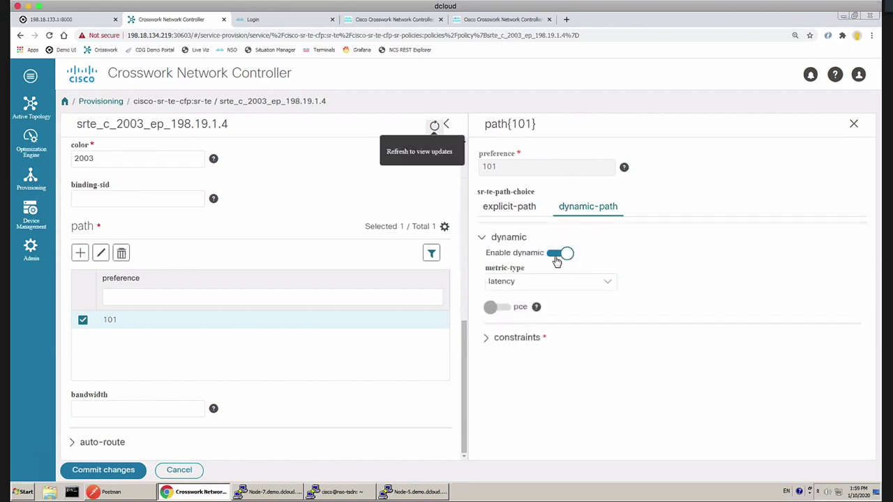
{"action": "left_click", "coordinate": [510, 313]}
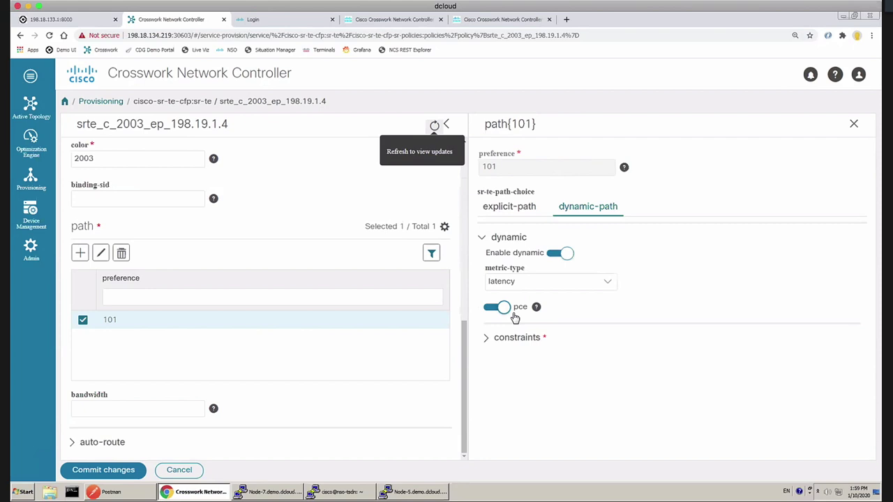
- Examine the dynamic path's constraints, including the SID limit, and the policy's bandwidth setting
{"action": "left_click", "coordinate": [490, 342]}
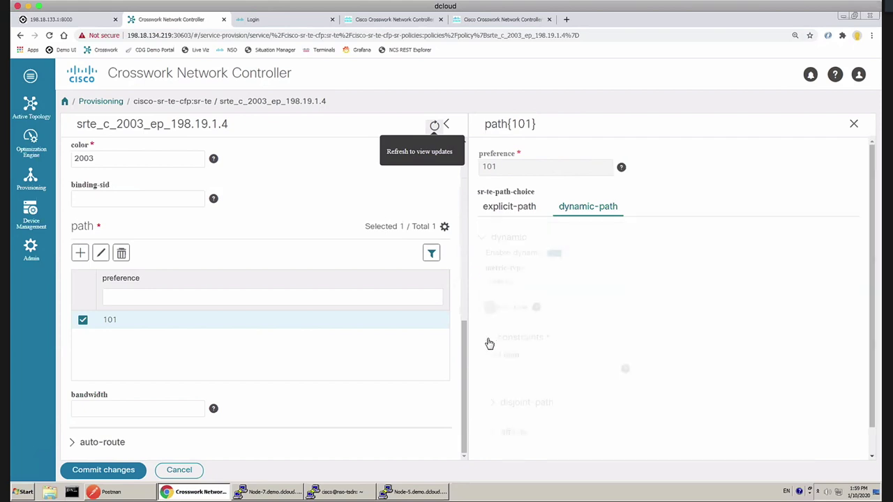
{"action": "left_click", "coordinate": [604, 352]}
{"action": "scroll", "coordinate": [604, 353], "scroll_direction": "down", "scroll_amount": 1}
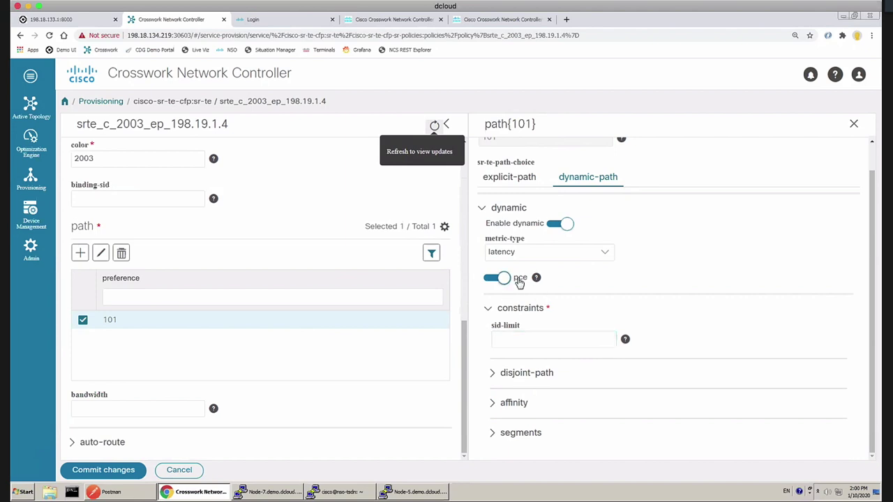
{"action": "left_click", "coordinate": [104, 410]}
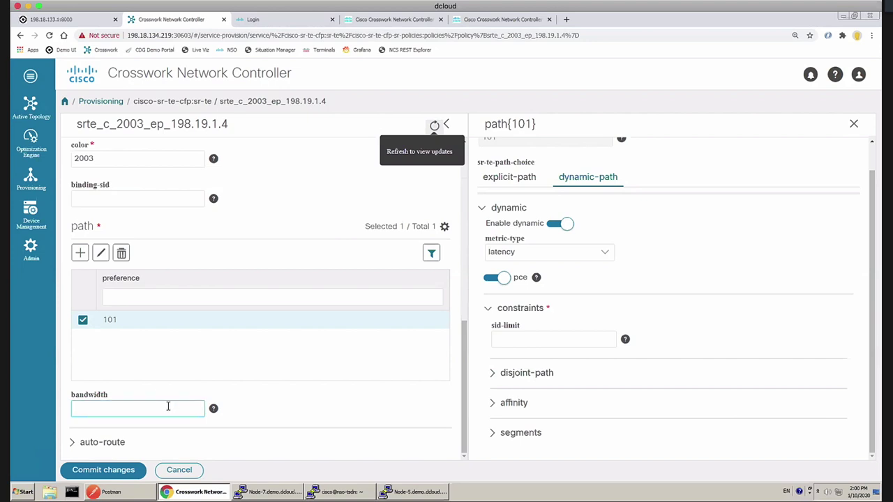
{"action": "left_click", "coordinate": [391, 386]}
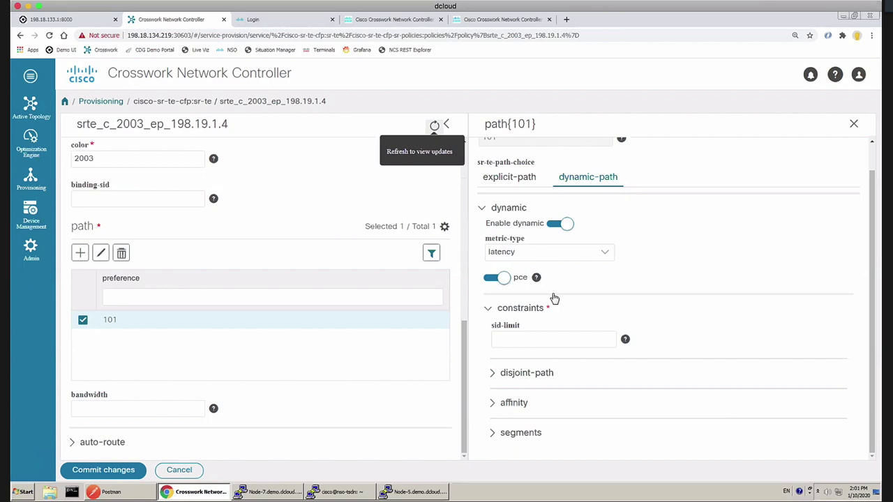
- Examine the disjoint-path constraint's settings and the disjointness types it offers
{"action": "left_click", "coordinate": [495, 374]}
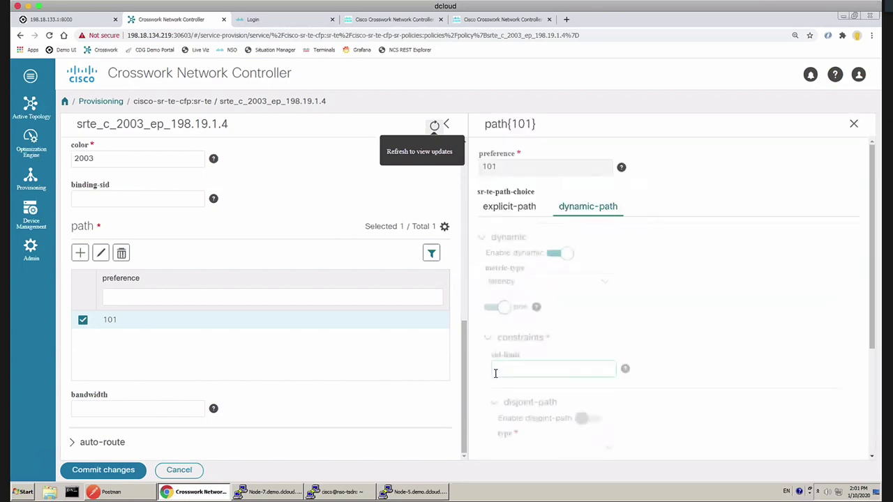
{"action": "scroll", "coordinate": [591, 376], "scroll_direction": "down", "scroll_amount": 3}
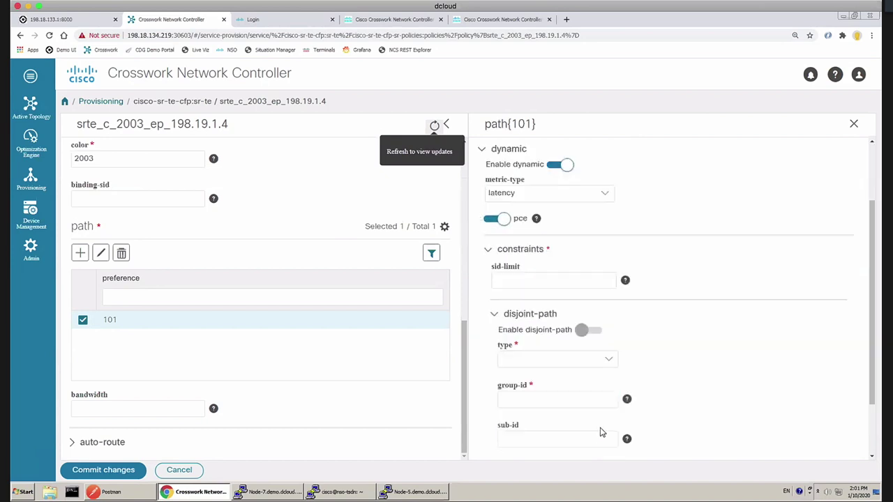
{"action": "scroll", "coordinate": [610, 352], "scroll_direction": "down", "scroll_amount": 2}
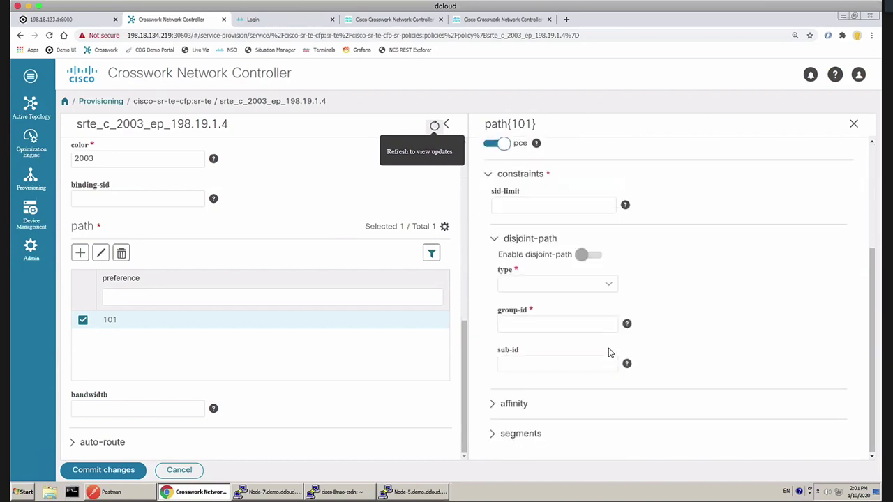
{"action": "left_click", "coordinate": [608, 284]}
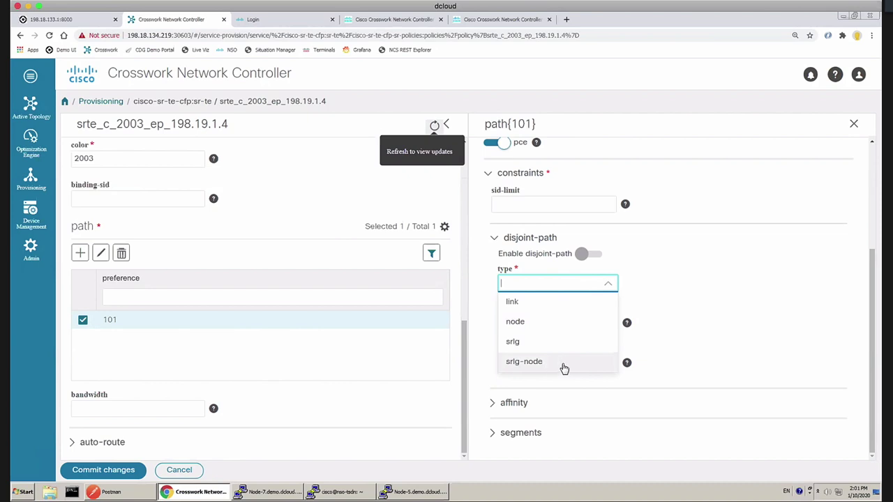
- Examine the affinity constraint and the actions available for a new rule, then cancel the rule without adding it
{"action": "left_click", "coordinate": [494, 409]}
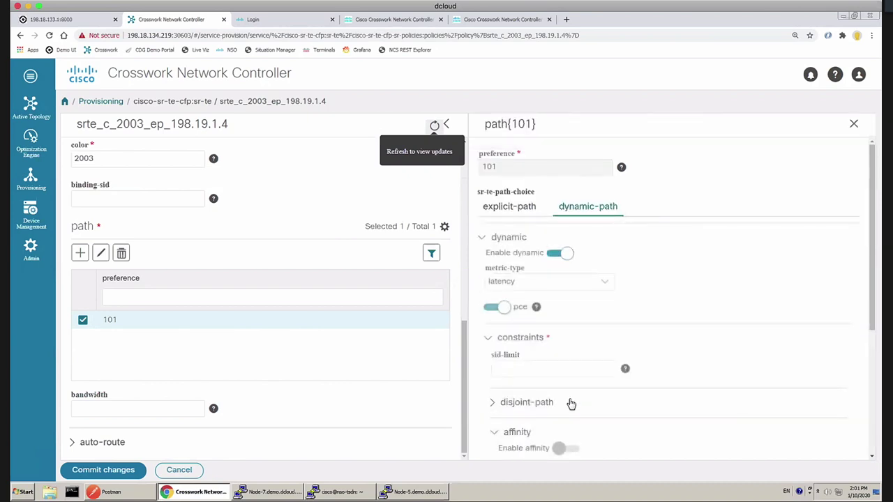
{"action": "scroll", "coordinate": [570, 403], "scroll_direction": "down", "scroll_amount": 3}
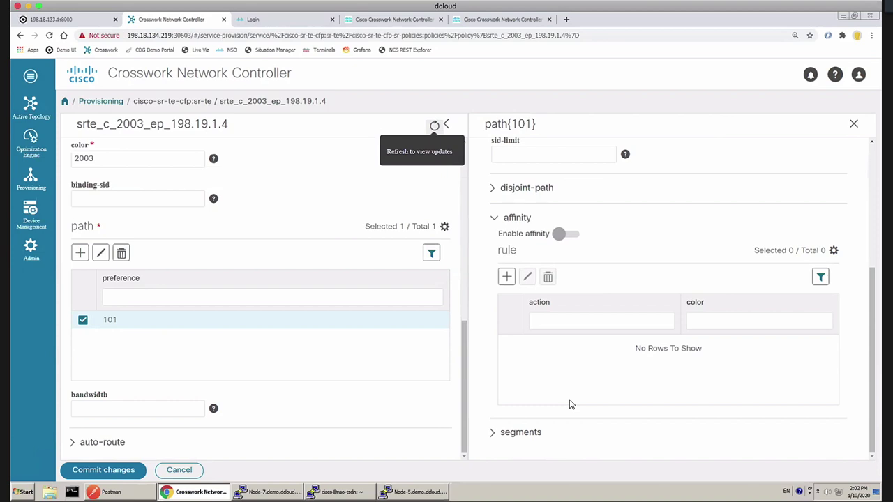
{"action": "left_click", "coordinate": [507, 277]}
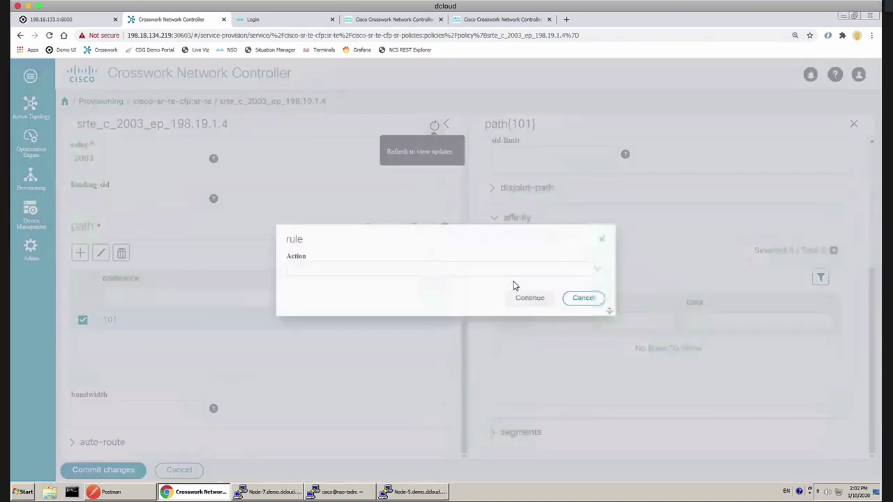
{"action": "left_click", "coordinate": [618, 271]}
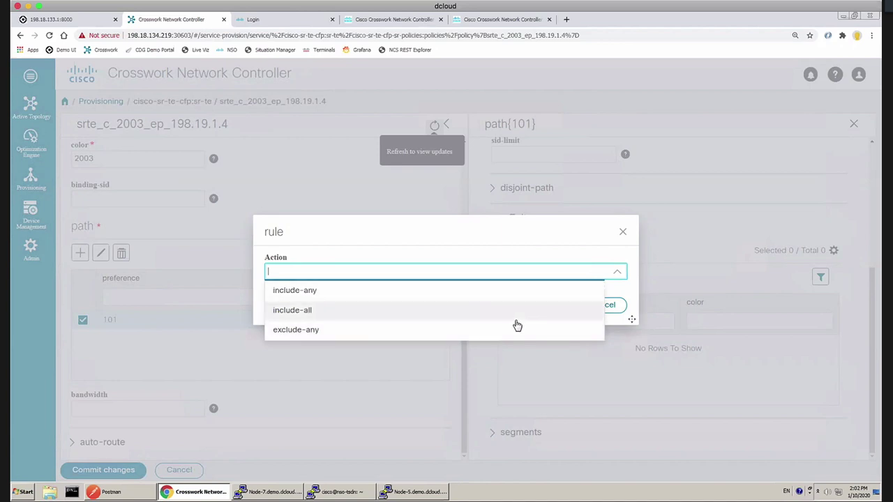
{"action": "left_click", "coordinate": [615, 305]}
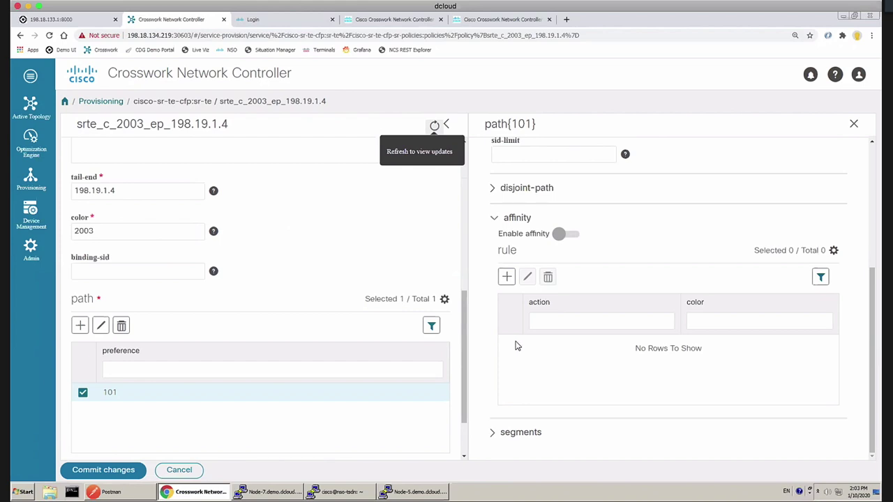
- Commit the new SR-TE policy and acknowledge the commit message
{"action": "scroll", "coordinate": [517, 346], "scroll_direction": "up", "scroll_amount": 5}
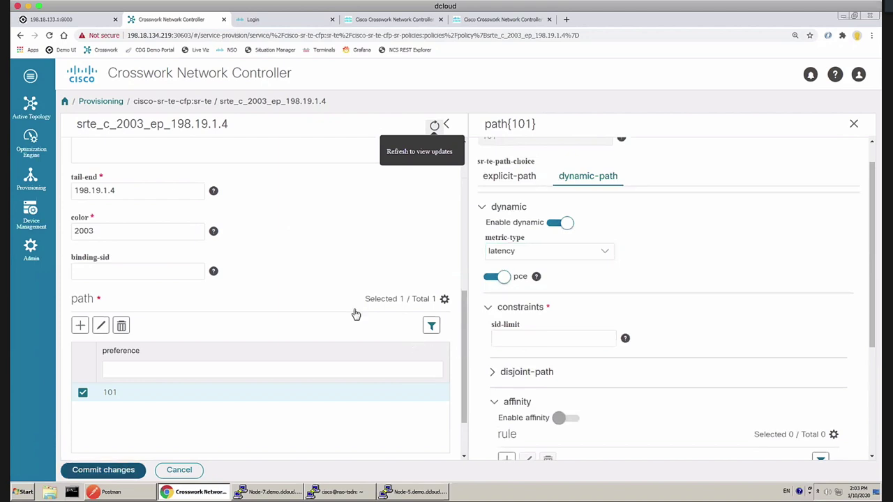
{"action": "left_click", "coordinate": [109, 471]}
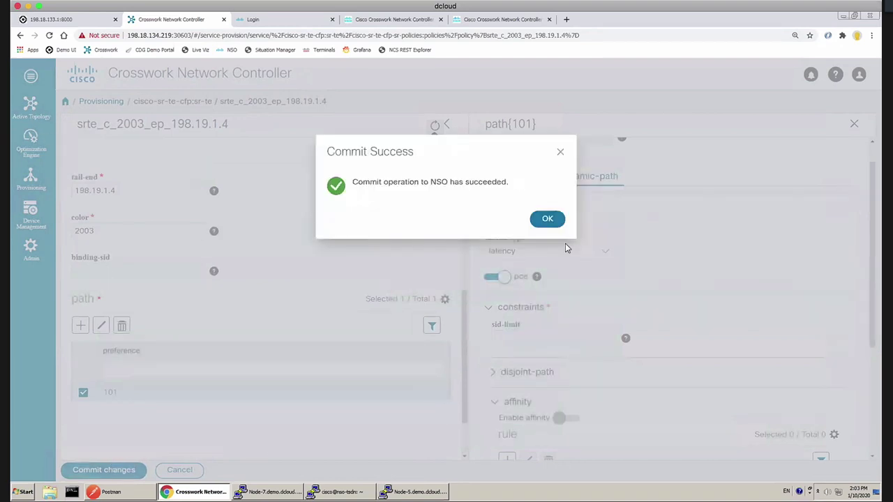
{"action": "left_click", "coordinate": [548, 220]}
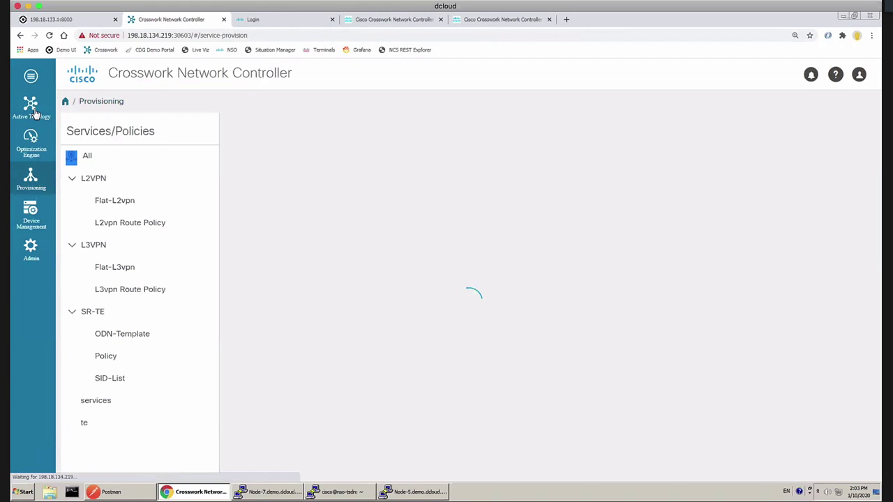
- View the srte_c_2003_ep_198.19.1.4 service's details and its path on the Active Topology map
{"action": "mouse_move", "coordinate": [33, 112]}
{"action": "left_click", "coordinate": [88, 110]}
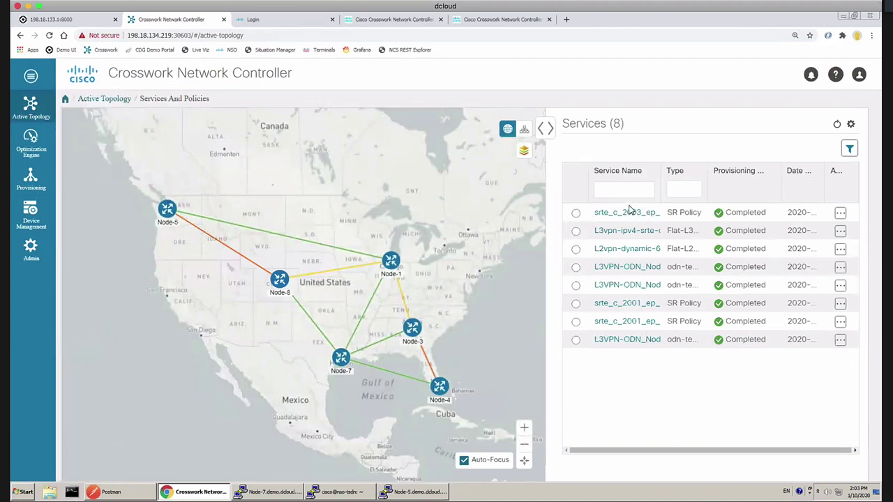
{"action": "left_click", "coordinate": [630, 212]}
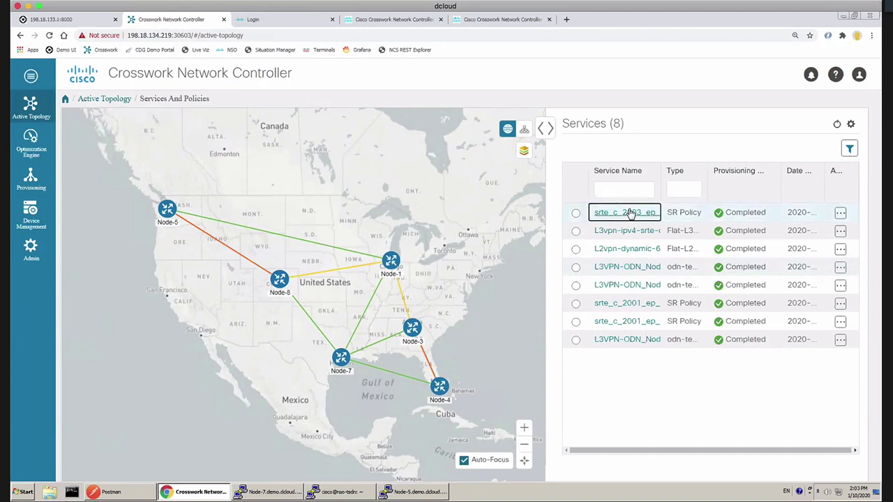
{"action": "left_click", "coordinate": [629, 212]}
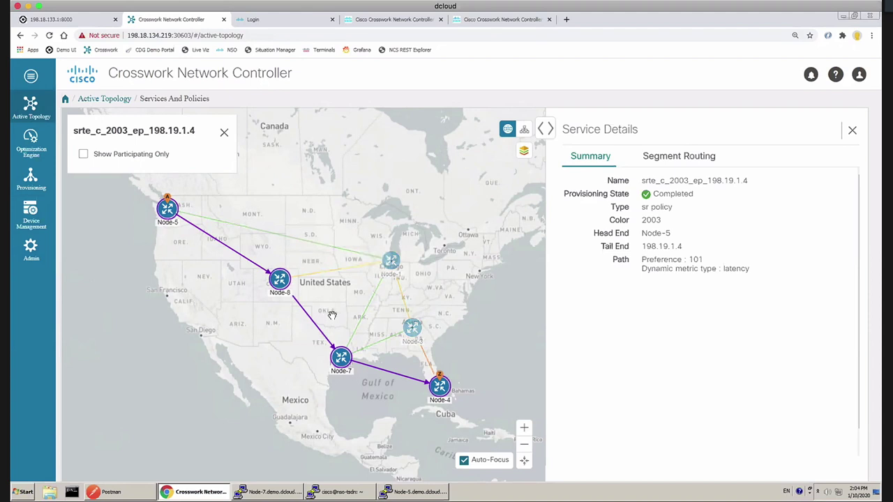
- Switch to Postman and examine the JSON body of the Create: SRTE.Dynamic 2003 latency request in Tests-1-srte
{"action": "left_click", "coordinate": [113, 492]}
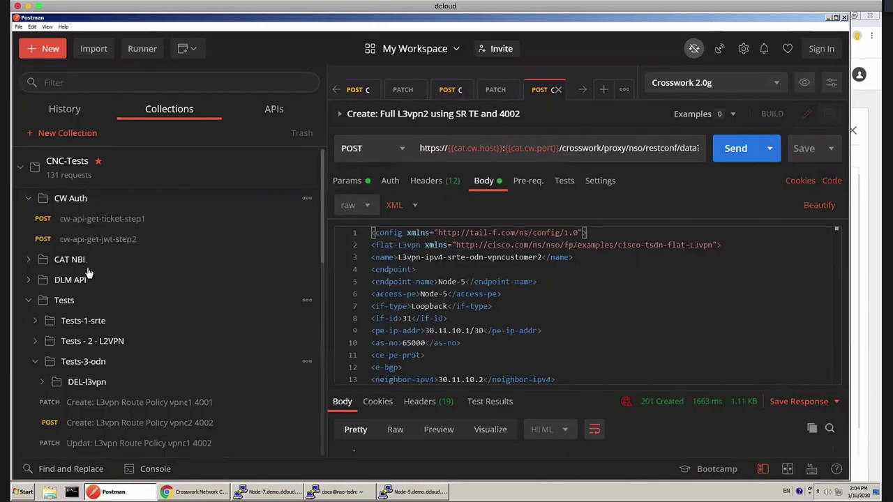
{"action": "left_click", "coordinate": [36, 324]}
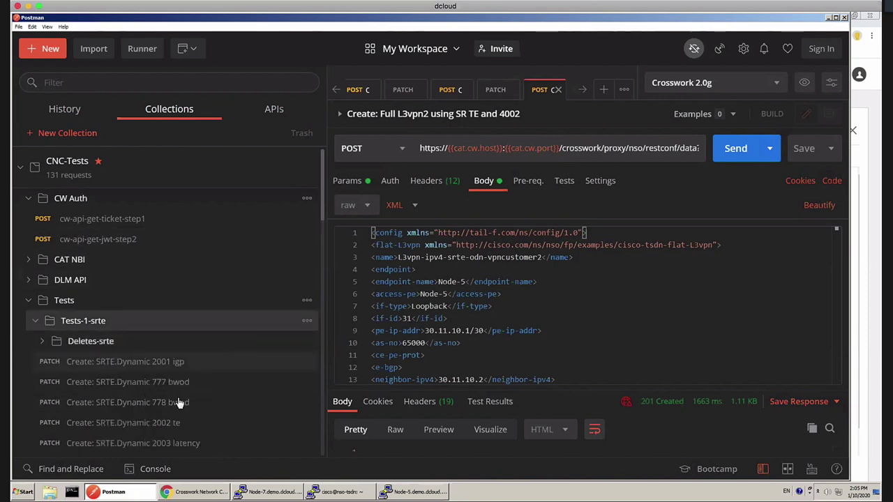
{"action": "left_click", "coordinate": [176, 446]}
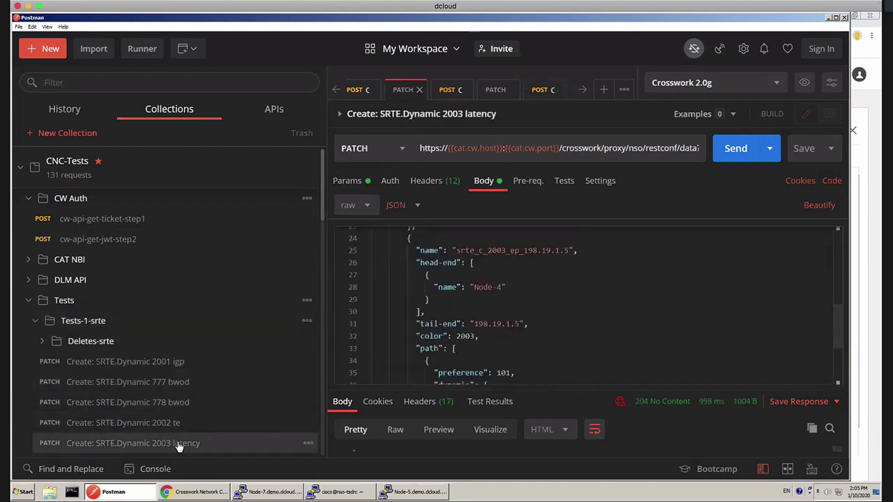
{"action": "left_click", "coordinate": [539, 282]}
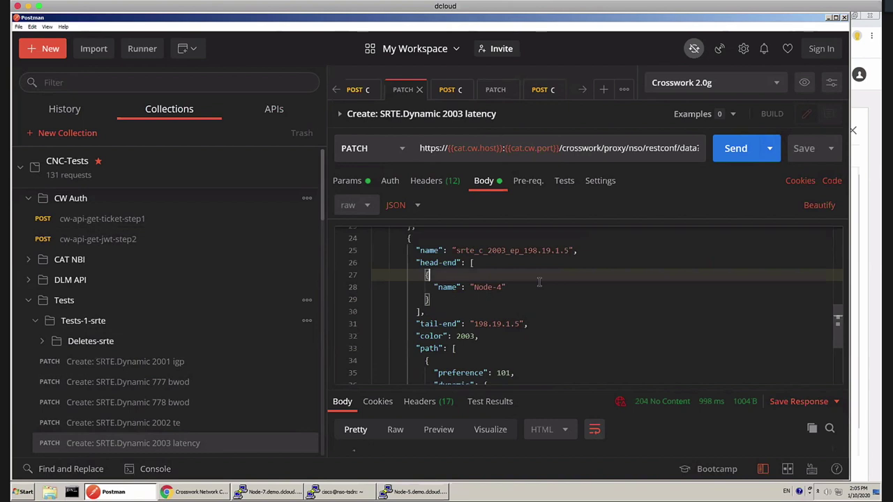
{"action": "scroll", "coordinate": [541, 280], "scroll_direction": "up", "scroll_amount": 3}
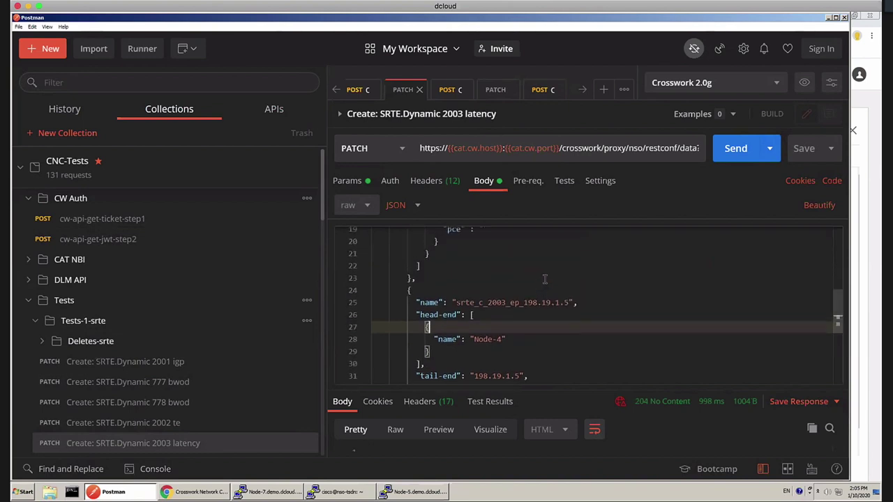
{"action": "scroll", "coordinate": [545, 279], "scroll_direction": "up", "scroll_amount": 10}
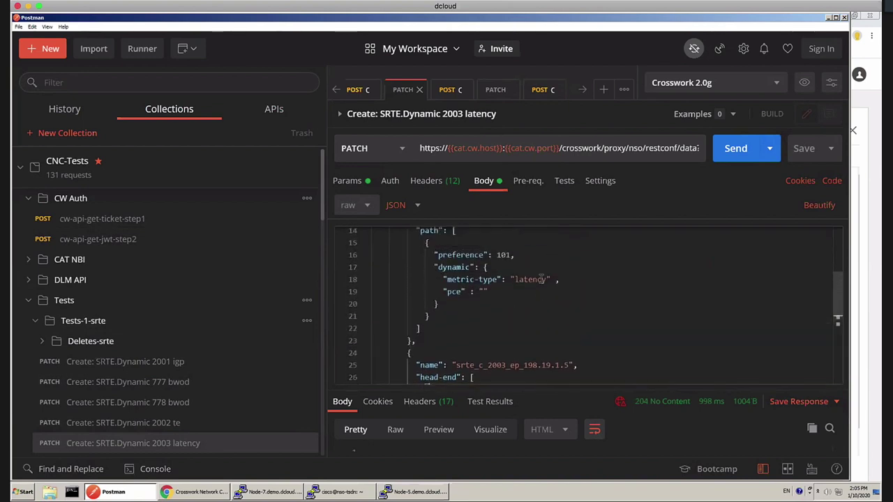
- Review both latency-based policies in the JSON body, send the Create: SRTE.Dynamic 2003 latency request, and check its response status
{"action": "scroll", "coordinate": [541, 279], "scroll_direction": "up", "scroll_amount": 2}
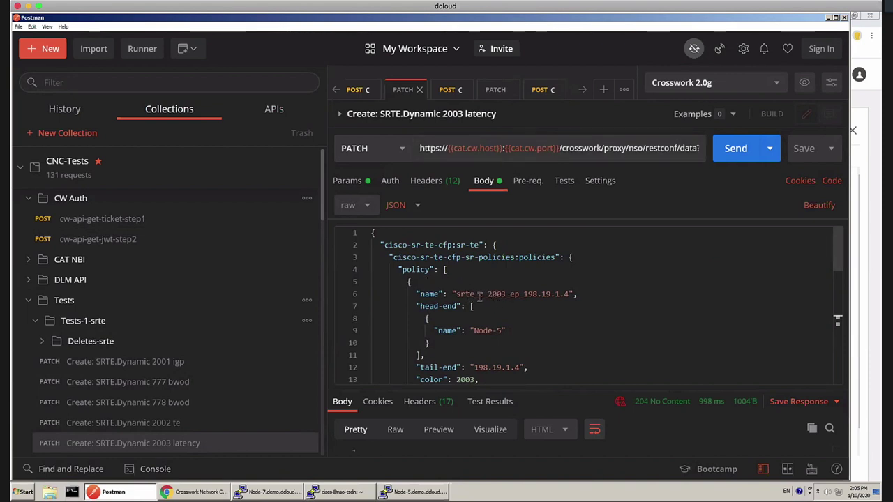
{"action": "scroll", "coordinate": [480, 320], "scroll_direction": "down", "scroll_amount": 1}
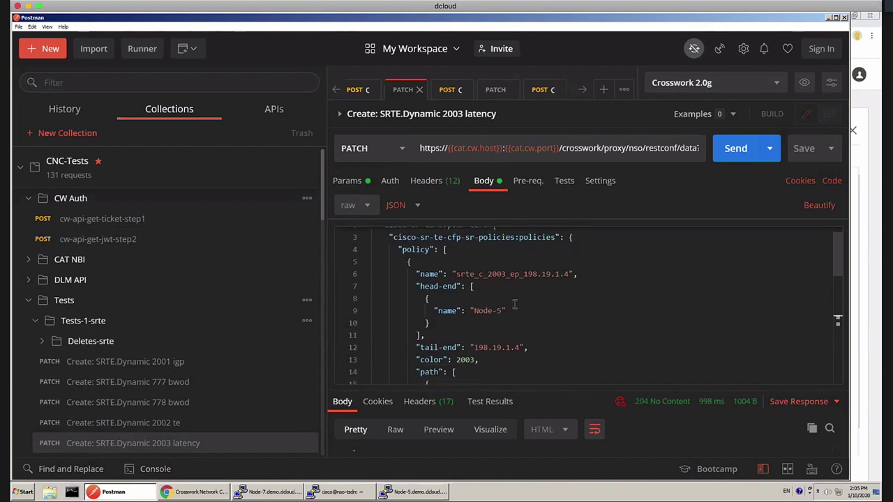
{"action": "scroll", "coordinate": [514, 305], "scroll_direction": "down", "scroll_amount": 1}
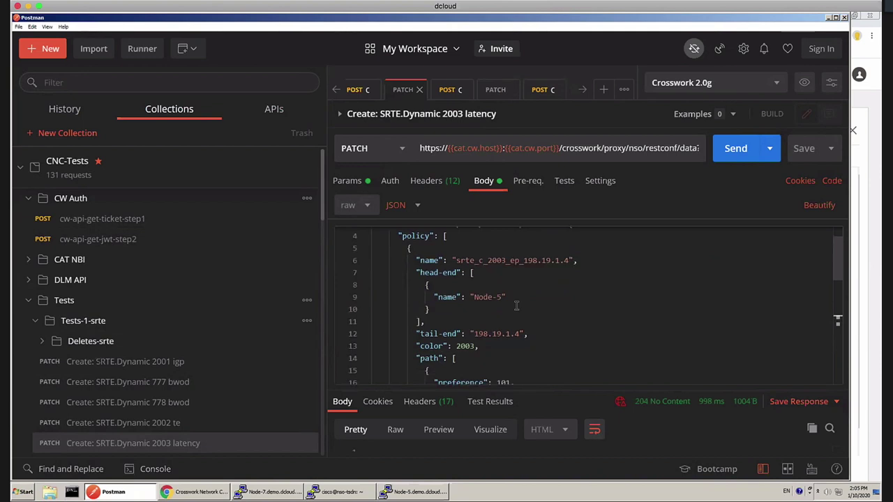
{"action": "scroll", "coordinate": [516, 306], "scroll_direction": "down", "scroll_amount": 1}
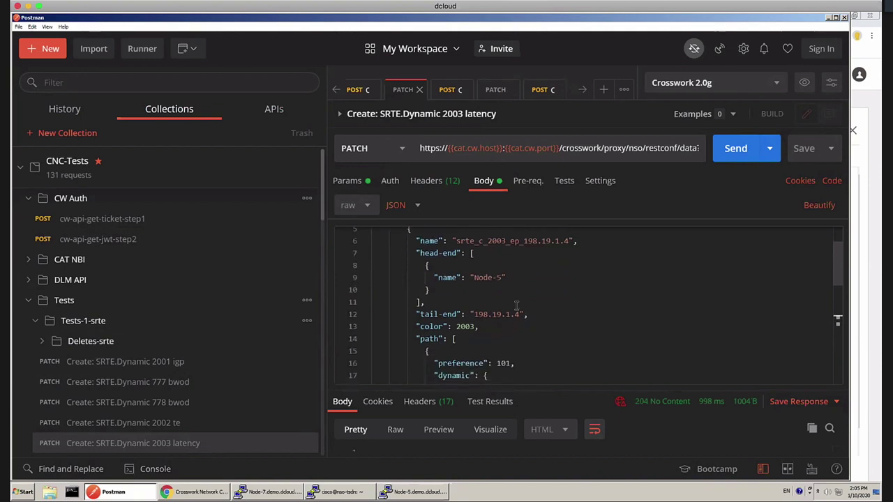
{"action": "scroll", "coordinate": [516, 305], "scroll_direction": "down", "scroll_amount": 1}
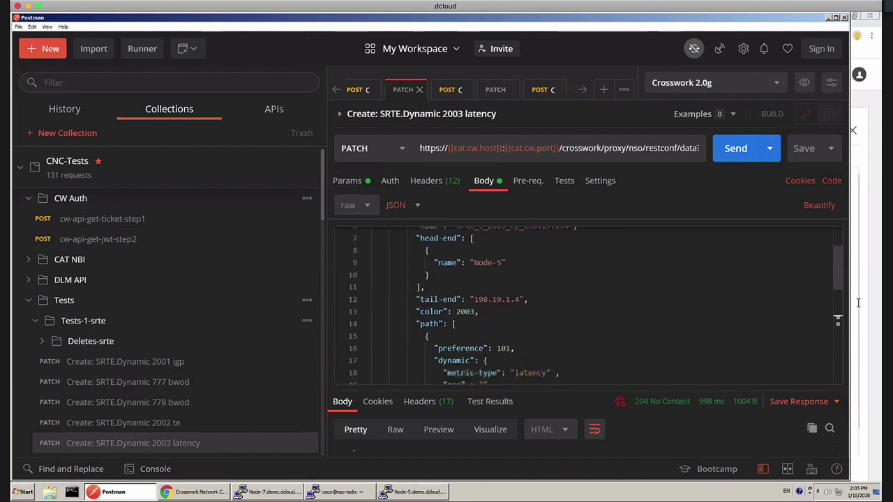
{"action": "scroll", "coordinate": [634, 337], "scroll_direction": "down", "scroll_amount": 4}
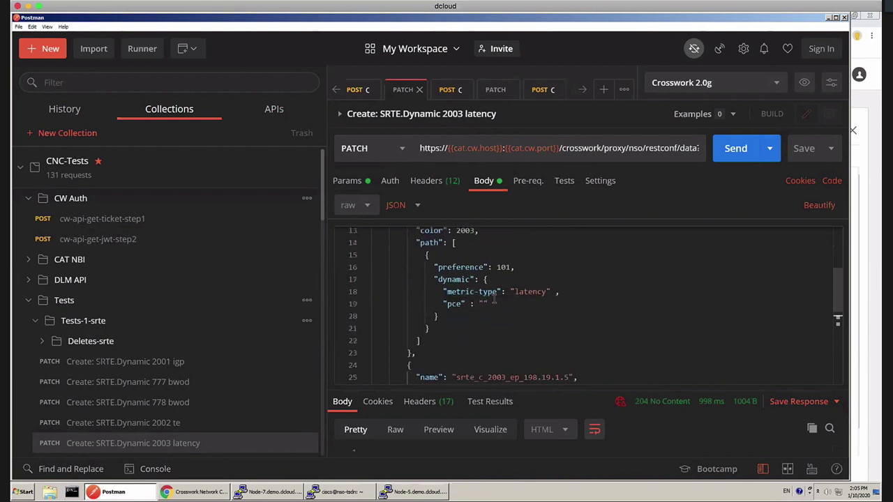
{"action": "scroll", "coordinate": [497, 268], "scroll_direction": "down", "scroll_amount": 7}
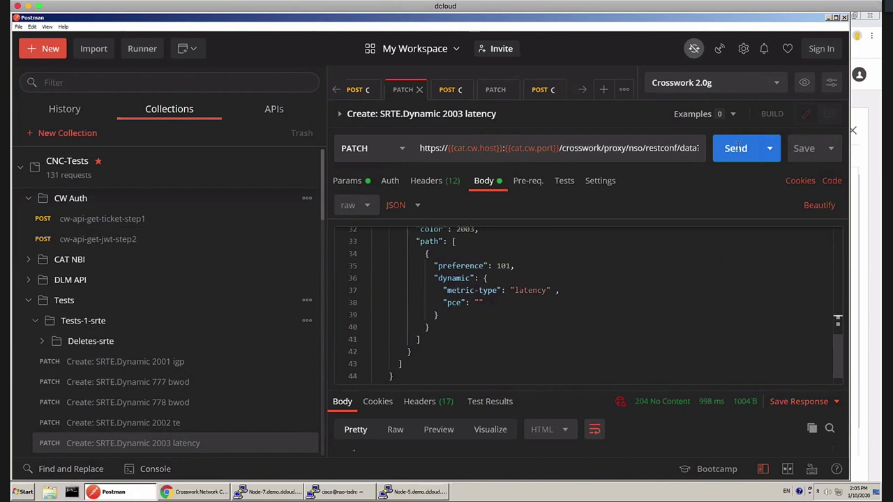
{"action": "left_click", "coordinate": [737, 145]}
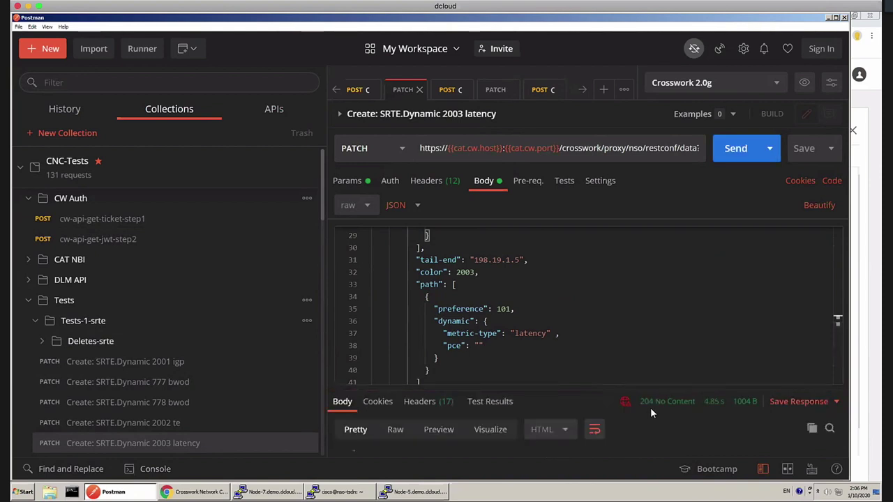
{"action": "mouse_move", "coordinate": [662, 410]}
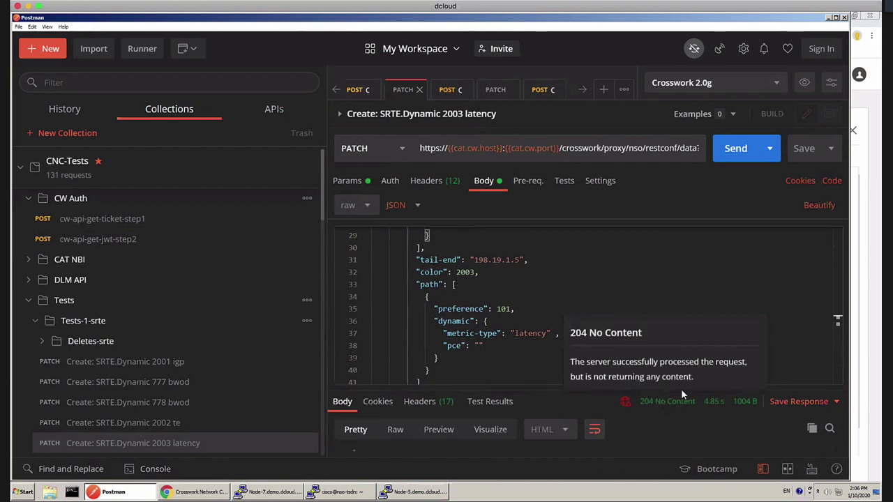
- Switch to Crosswork Network Controller, close the srte_c_2003_ep_198.19.1.4 service details, and refresh and view the Services list
{"action": "left_click", "coordinate": [867, 297]}
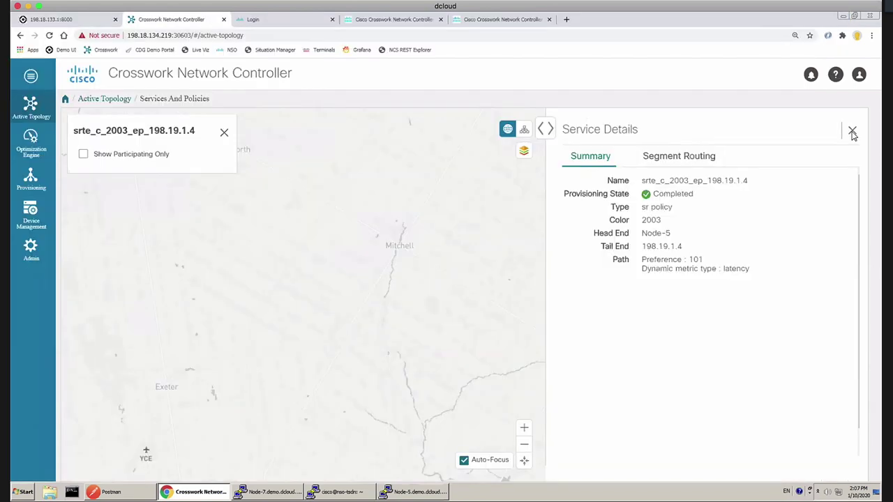
{"action": "left_click", "coordinate": [829, 18]}
{"action": "left_click", "coordinate": [853, 132]}
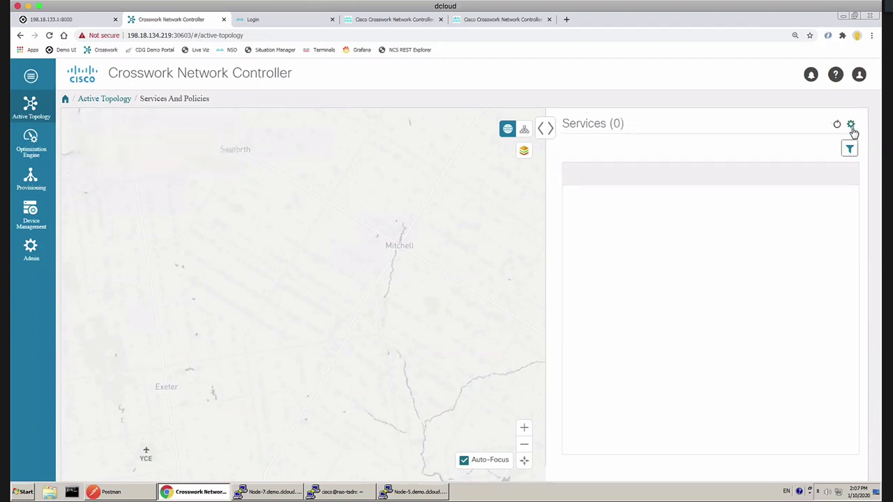
{"action": "left_click", "coordinate": [851, 126]}
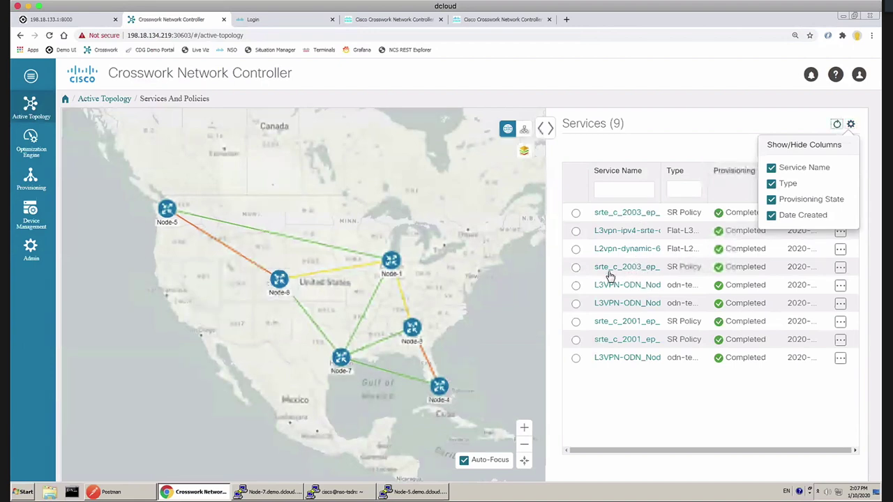
{"action": "left_click", "coordinate": [111, 493]}
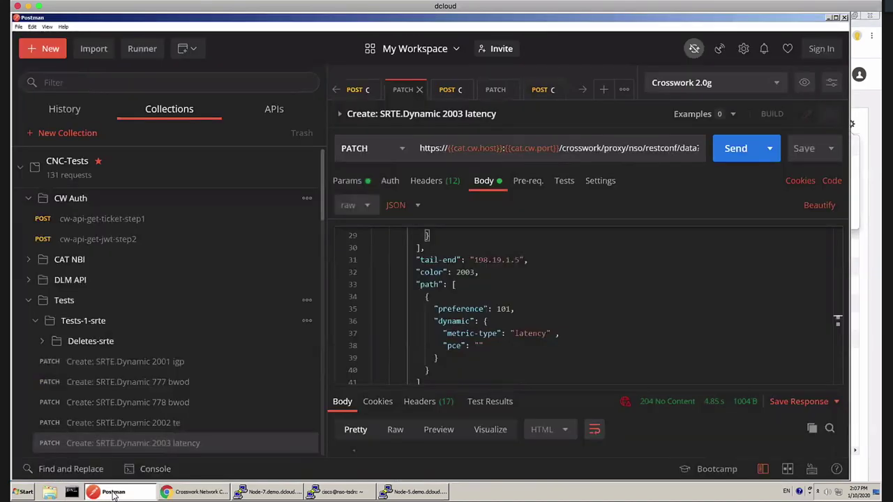
{"action": "left_click", "coordinate": [113, 492]}
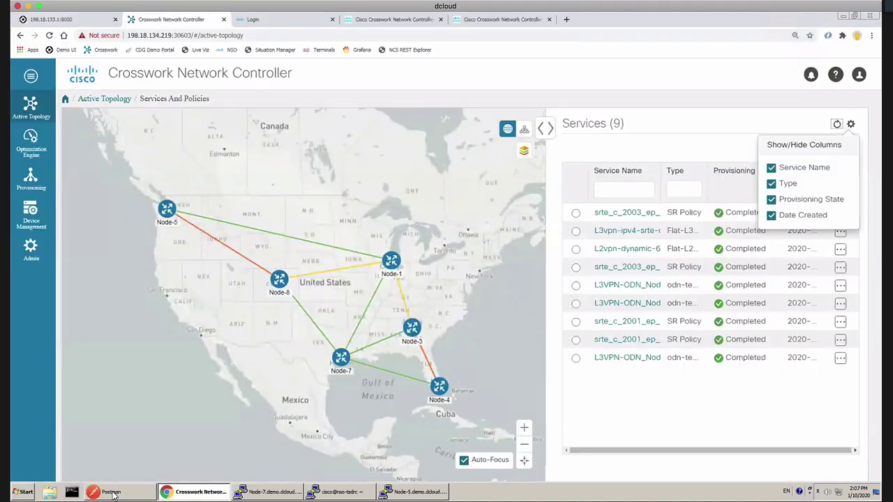
- Switch to Postman and open the Create: cisco-flat-L2vpn-fp:flat-L2vpn dot1q Full 602 request in Tests - 2 - L2VPN
{"action": "left_click", "coordinate": [111, 493]}
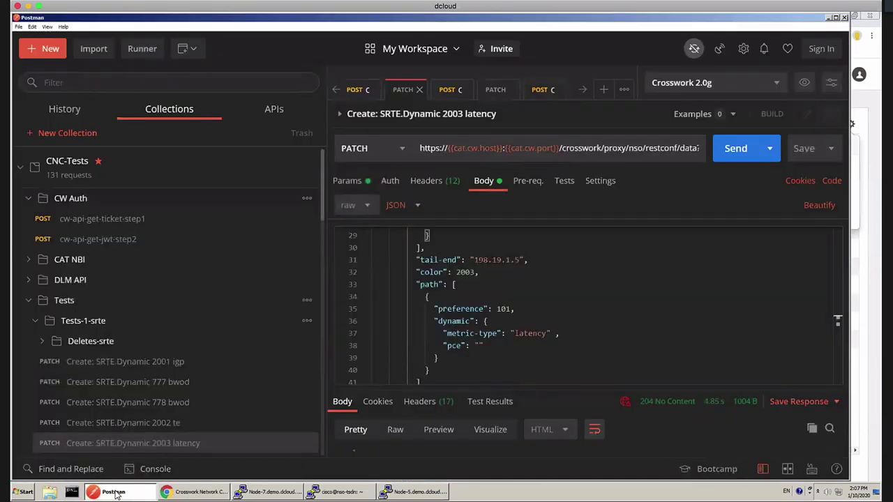
{"action": "left_click", "coordinate": [35, 328]}
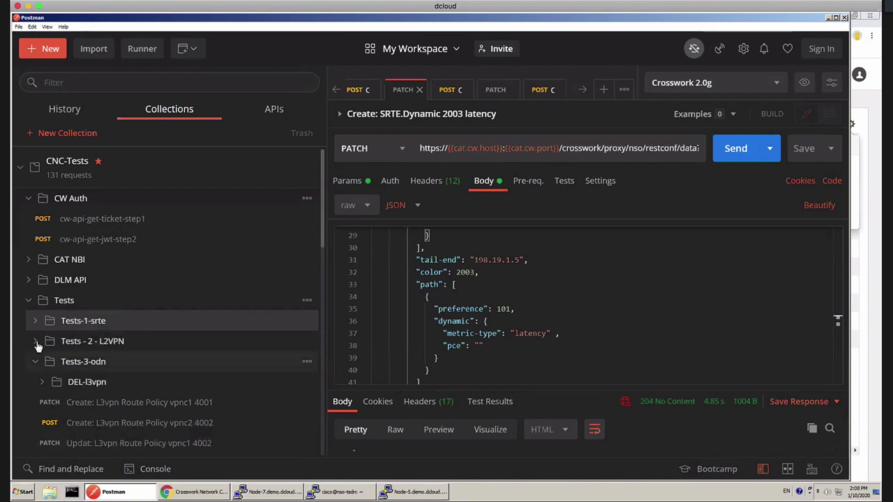
{"action": "left_click", "coordinate": [35, 342]}
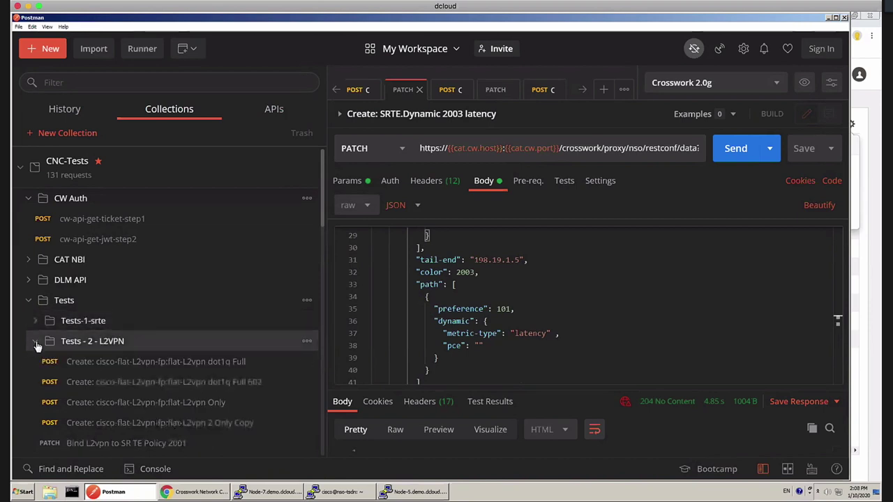
{"action": "left_click", "coordinate": [208, 382]}
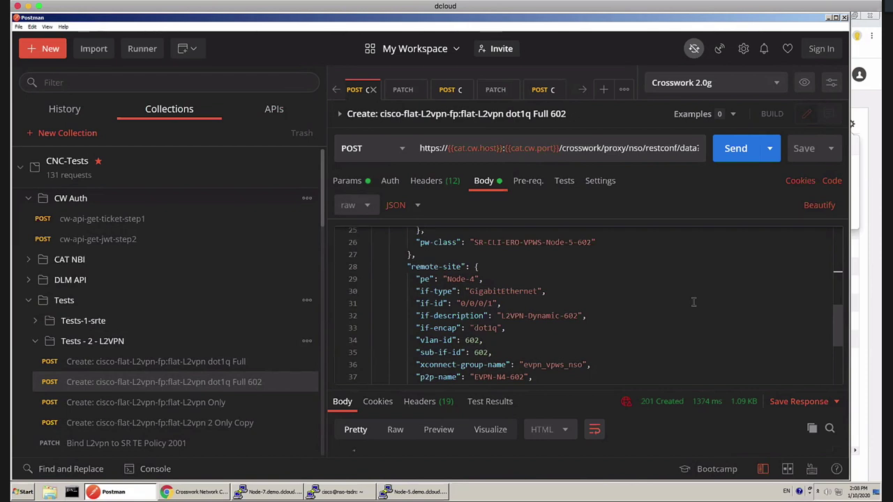
- Review the local-site, remote-site and SR-TE preferred-path settings in the L2vpn-dynamic-602 JSON body, and send the POST request
{"action": "scroll", "coordinate": [760, 297], "scroll_direction": "up", "scroll_amount": 2}
{"action": "scroll", "coordinate": [837, 293], "scroll_direction": "up", "scroll_amount": 1}
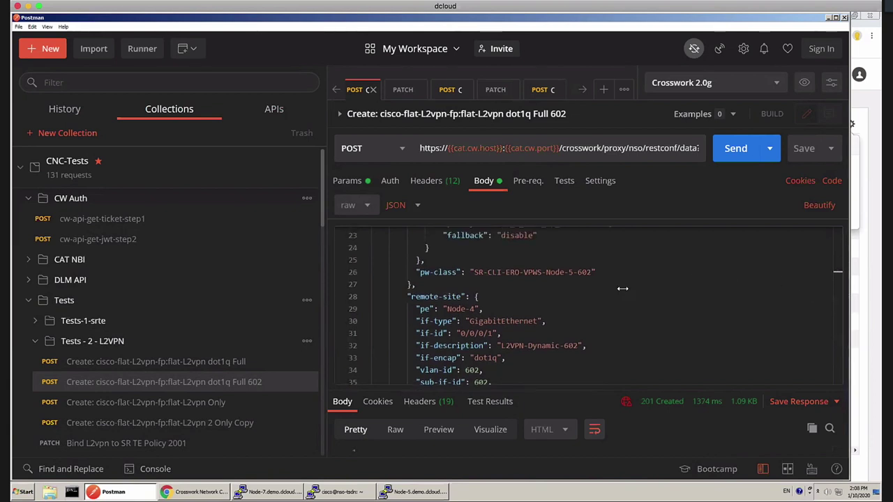
{"action": "scroll", "coordinate": [624, 292], "scroll_direction": "up", "scroll_amount": 1}
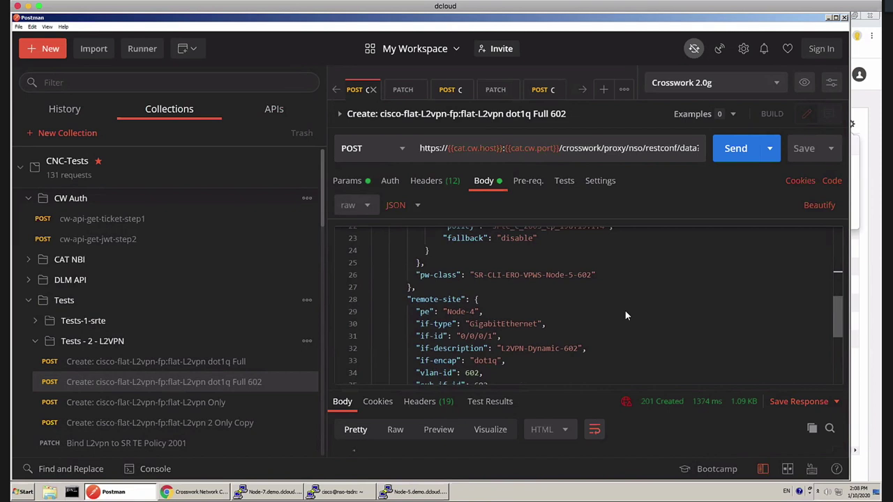
{"action": "scroll", "coordinate": [626, 314], "scroll_direction": "up", "scroll_amount": 3}
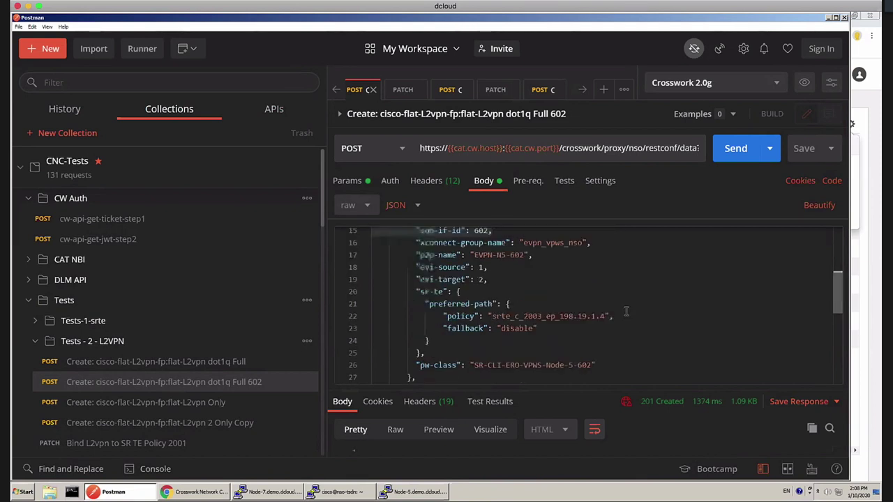
{"action": "scroll", "coordinate": [626, 311], "scroll_direction": "up", "scroll_amount": 2}
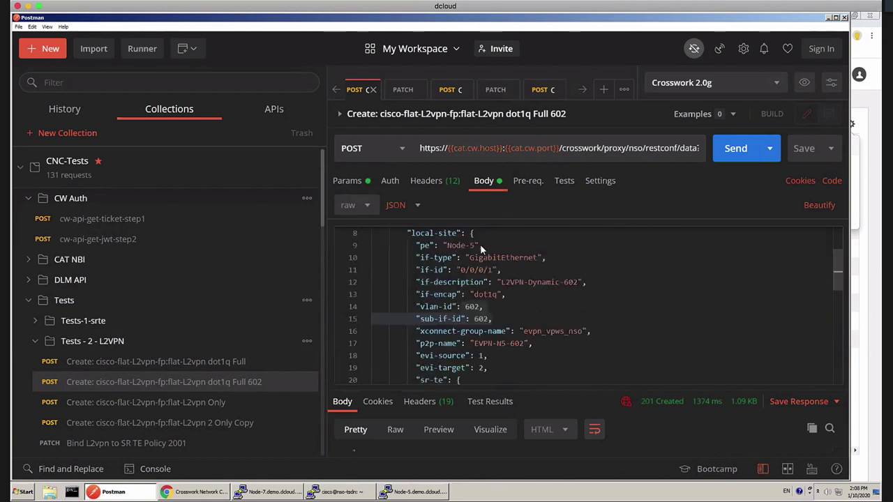
{"action": "scroll", "coordinate": [502, 315], "scroll_direction": "down", "scroll_amount": 3}
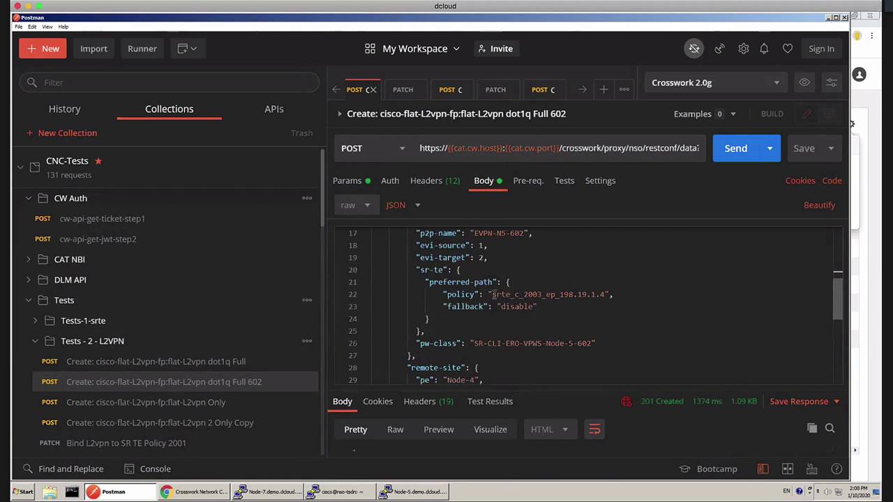
{"action": "scroll", "coordinate": [548, 298], "scroll_direction": "up", "scroll_amount": 5}
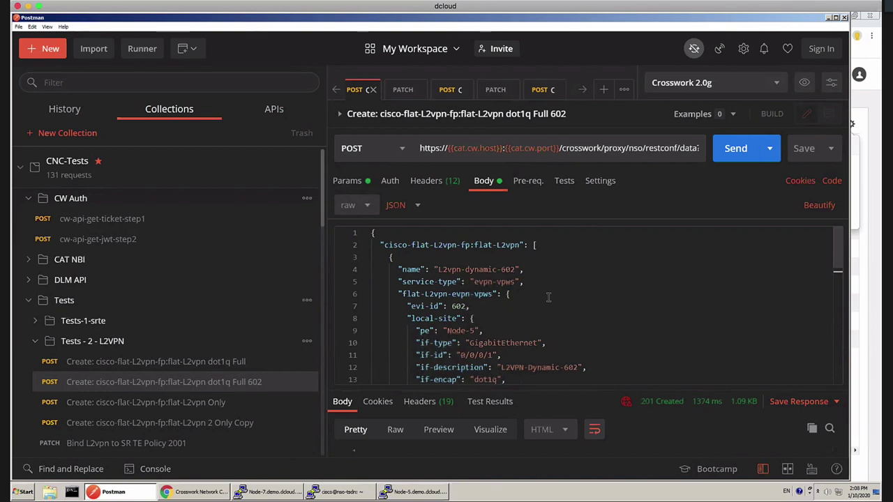
{"action": "scroll", "coordinate": [548, 297], "scroll_direction": "down", "scroll_amount": 5}
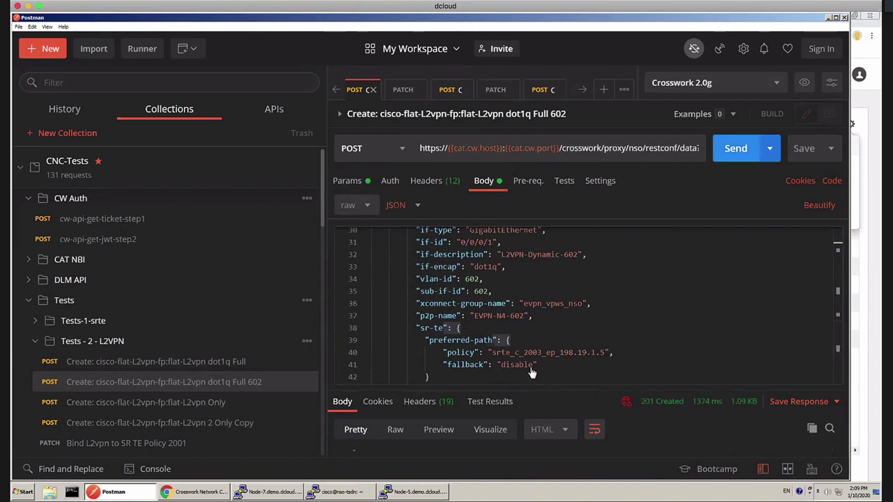
{"action": "left_click", "coordinate": [737, 149]}
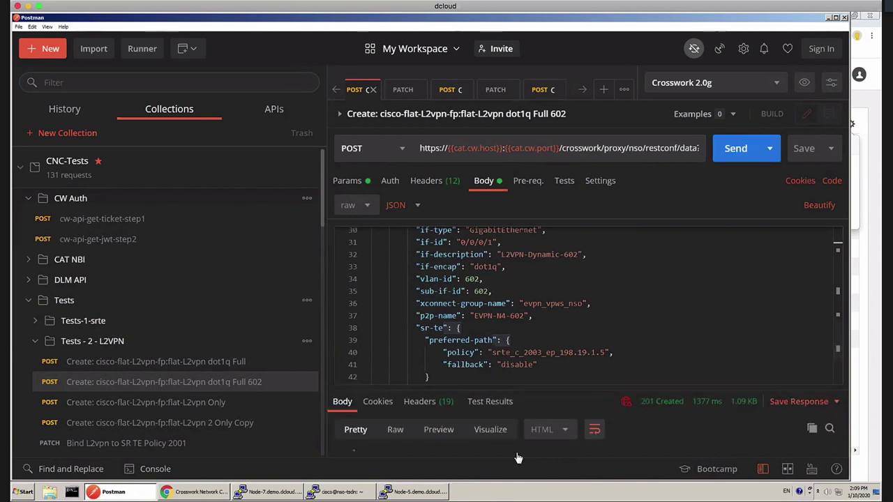
- Switch to Crosswork Network Controller and filter the Services list to the FLAT-L2VPN type
{"action": "left_click", "coordinate": [201, 492]}
{"action": "left_click", "coordinate": [201, 492]}
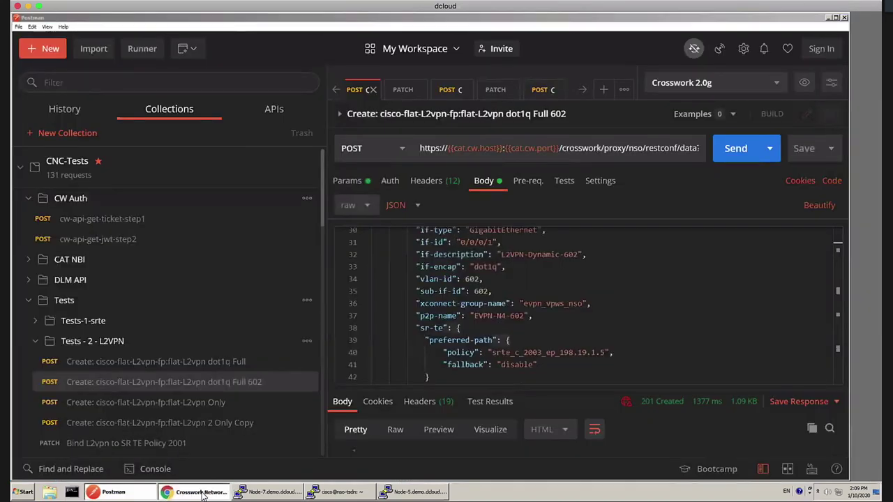
{"action": "left_click", "coordinate": [200, 492]}
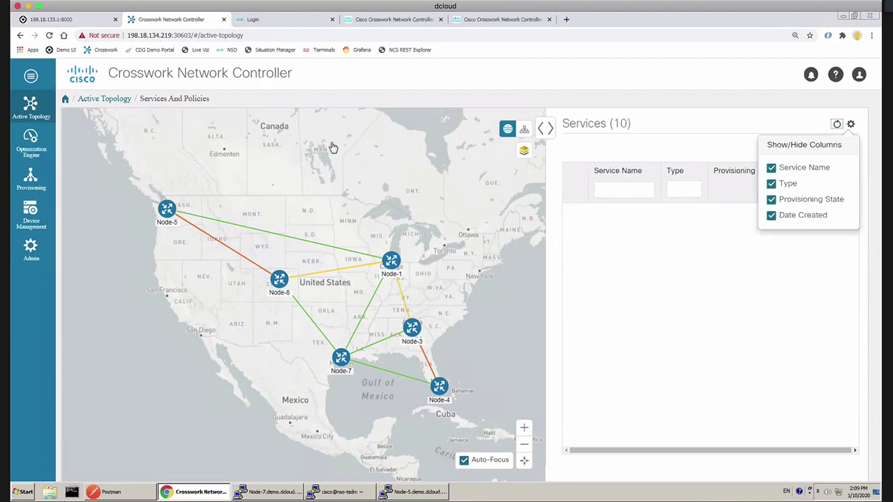
{"action": "left_click", "coordinate": [694, 200]}
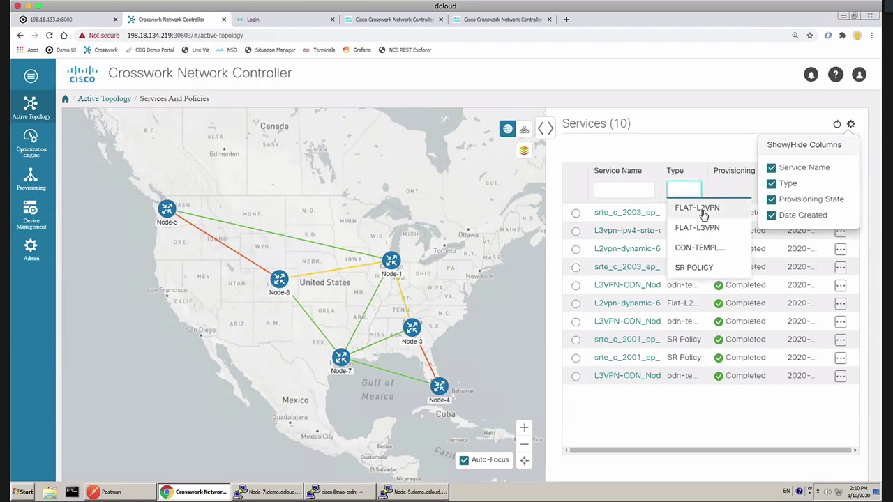
{"action": "left_click", "coordinate": [703, 215]}
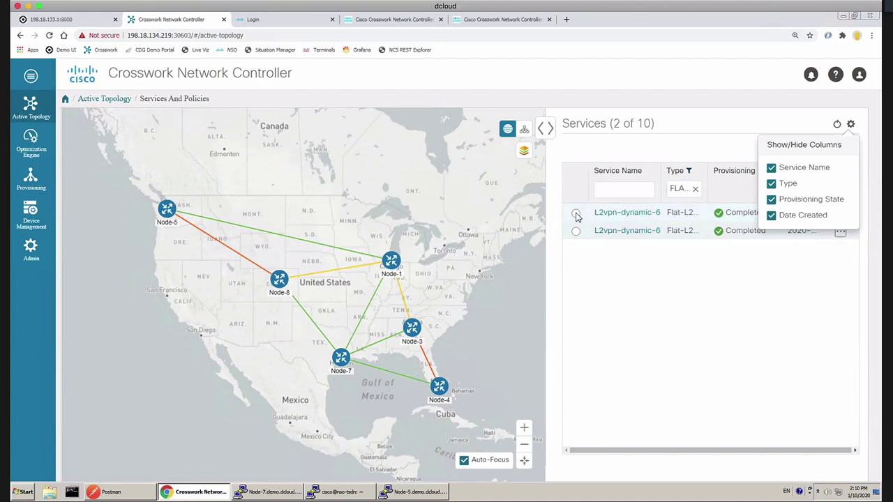
- Show L2vpn-dynamic-601 and L2vpn-dynamic-602 on the topology map in turn, and open the service details of L2vpn-dynamic-602
{"action": "left_click", "coordinate": [576, 214]}
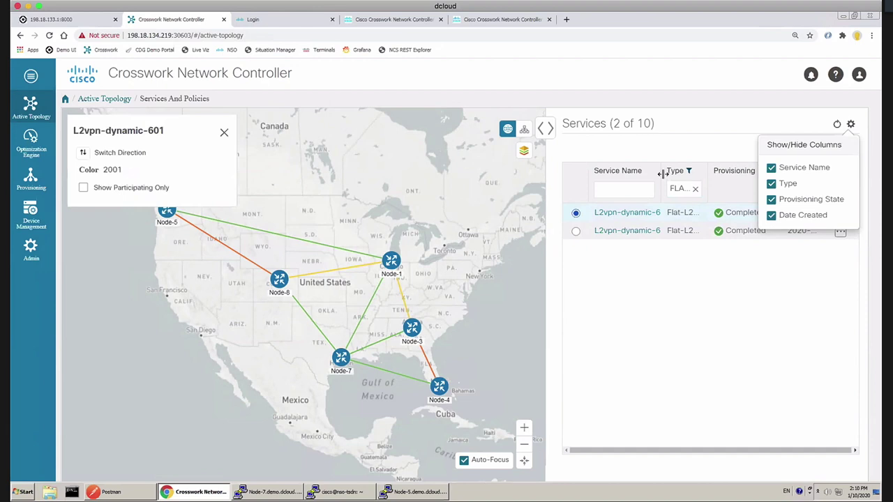
{"action": "left_click", "coordinate": [576, 232]}
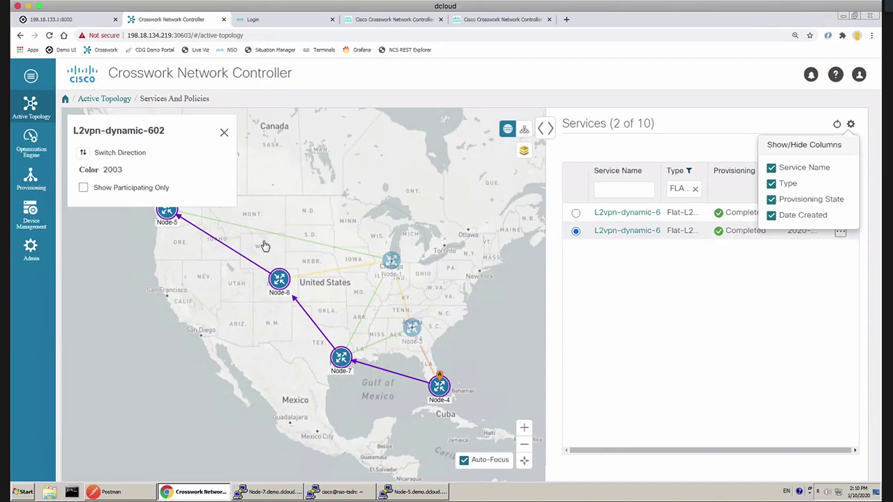
{"action": "left_click", "coordinate": [611, 230]}
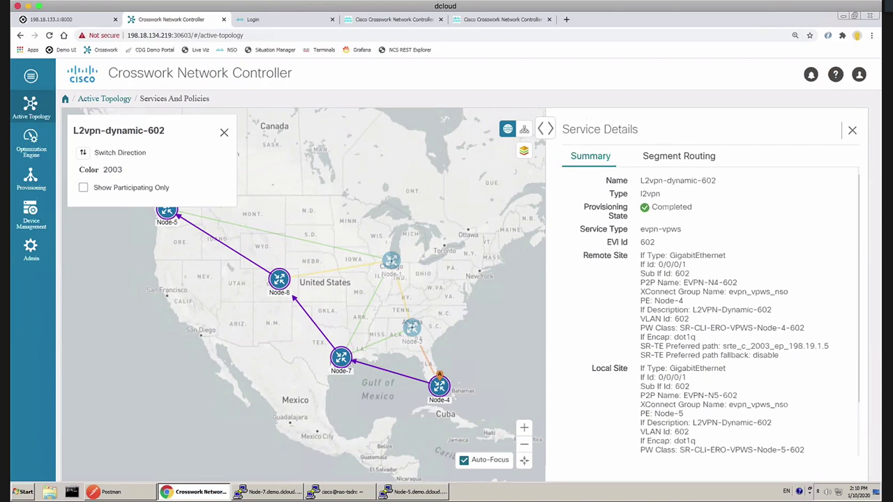
- Switch to the Node-7 PuTTY session, shut down interface Gig0/0/0/3 and commit the change
{"action": "left_click", "coordinate": [268, 492]}
{"action": "left_click", "coordinate": [279, 493]}
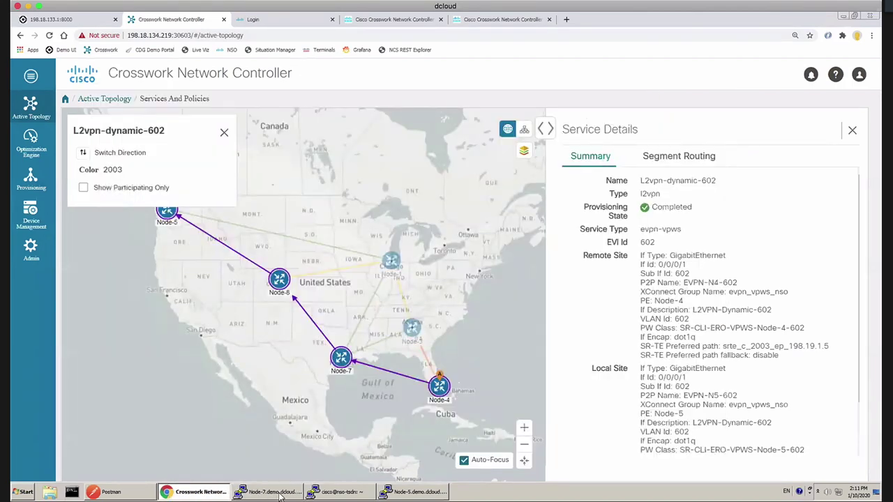
{"action": "left_click", "coordinate": [279, 494]}
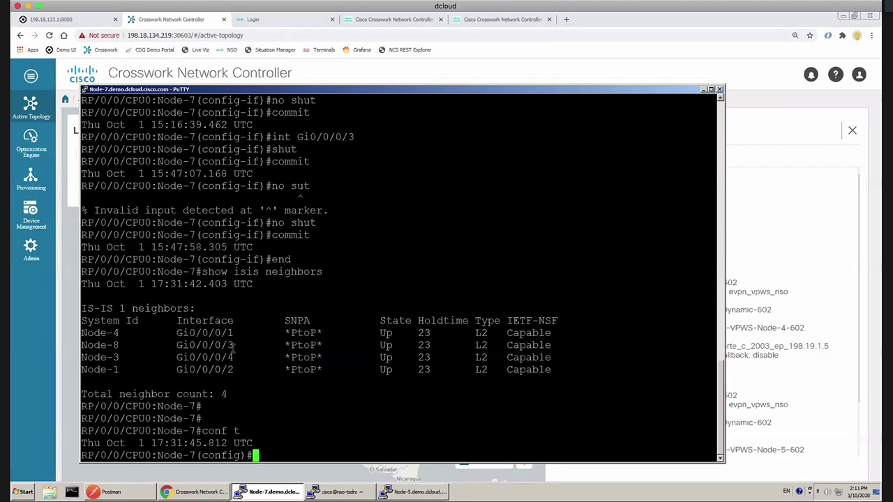
{"action": "type", "text": "int Gig0/0/0/3"}
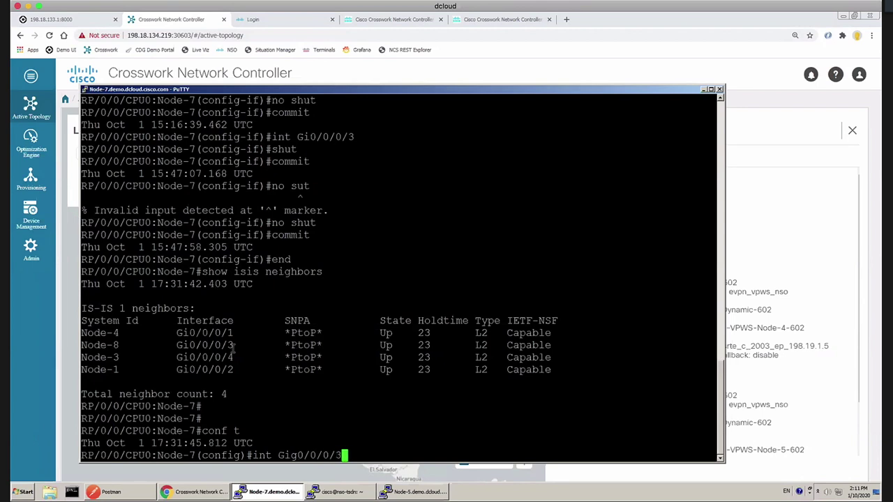
{"action": "key", "text": "Return"}
{"action": "type", "text": "shut"}
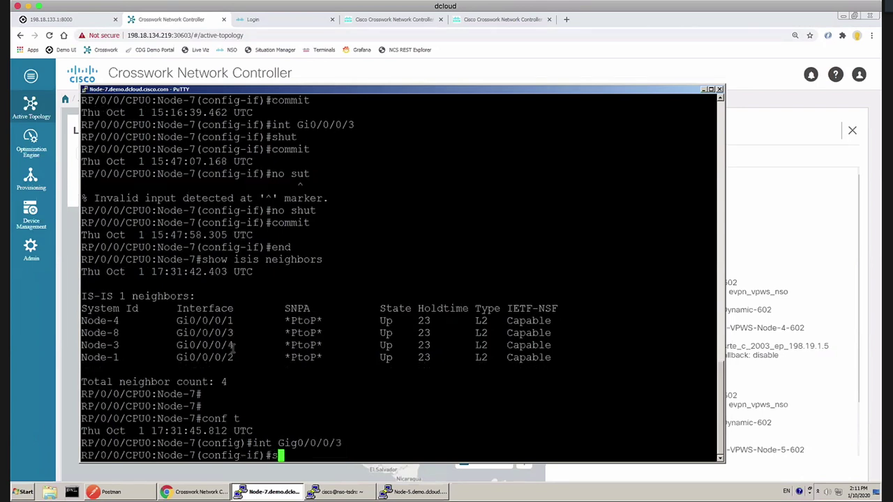
{"action": "key", "text": "Return"}
{"action": "type", "text": "commit"}
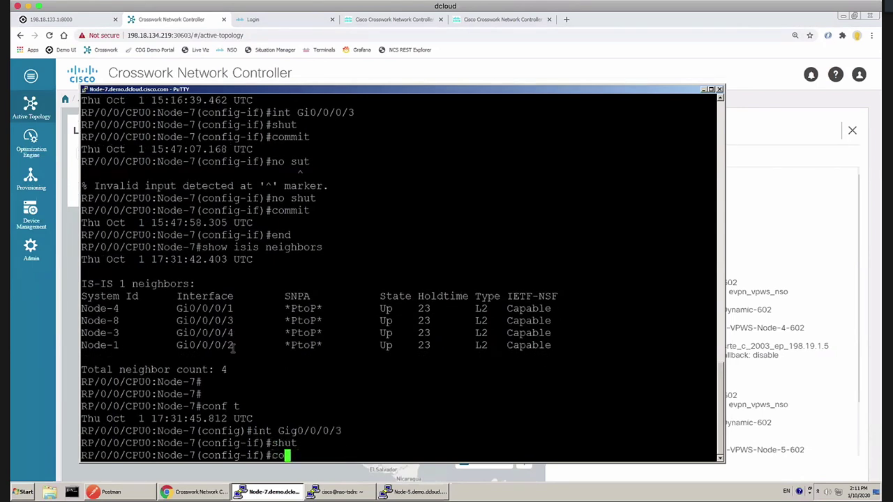
{"action": "key", "text": "Return"}
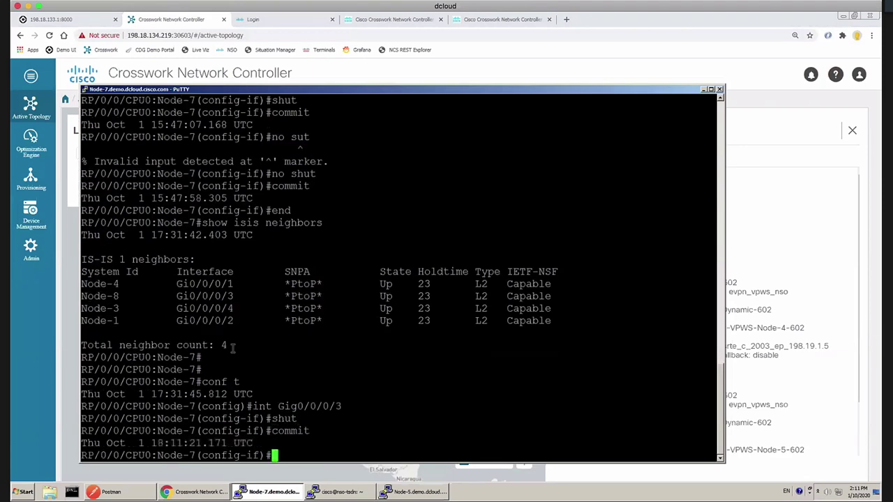
- Switch back to Crosswork Network Controller and open the full details of L2vpn-dynamic-602's participating SR policy from Node-4 to Node-5
{"action": "left_click", "coordinate": [198, 492]}
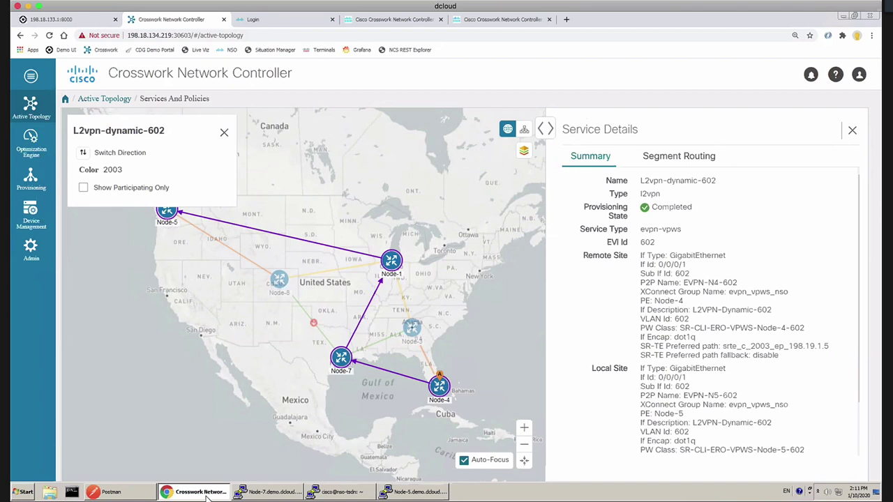
{"action": "left_click", "coordinate": [675, 163]}
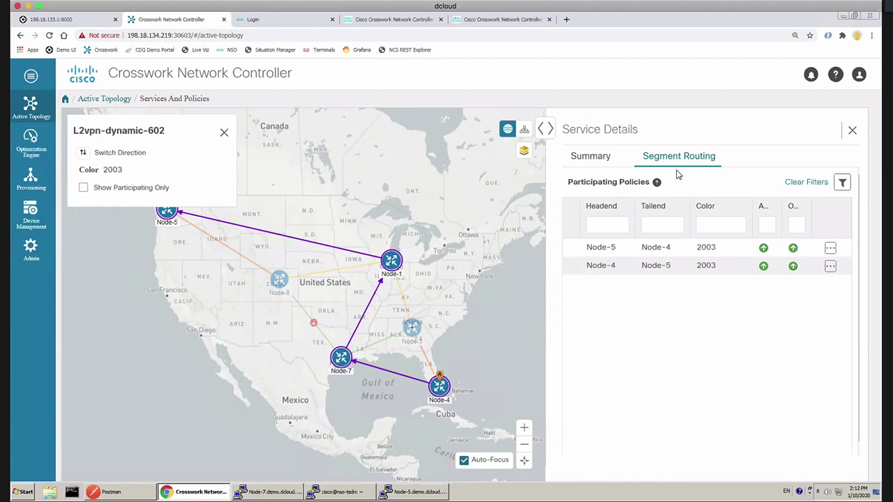
{"action": "left_click", "coordinate": [830, 268]}
{"action": "left_click", "coordinate": [823, 283]}
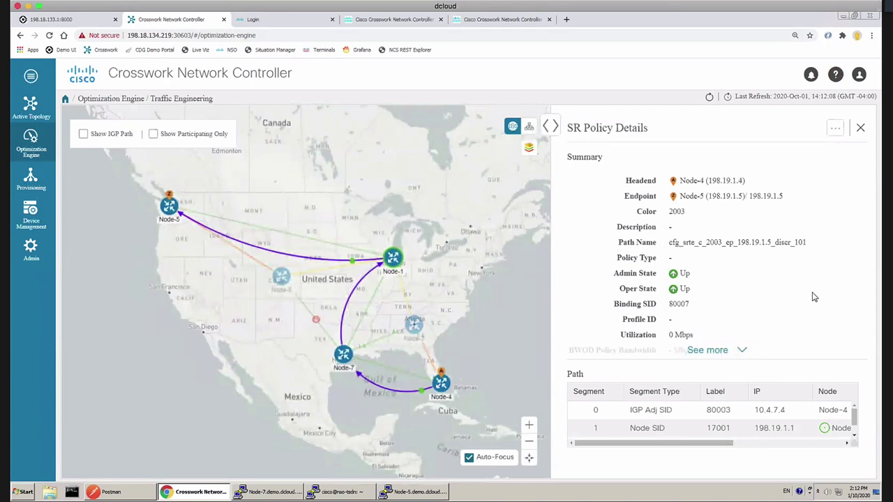
{"action": "left_click", "coordinate": [711, 351]}
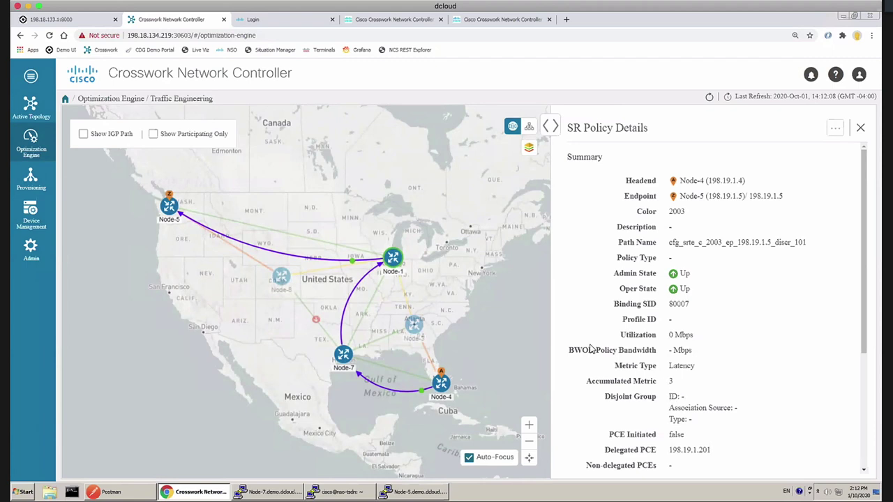
- Show the policy's IGP path on the map with the IGP, TE and Delay metrics turned on
{"action": "left_click", "coordinate": [83, 135]}
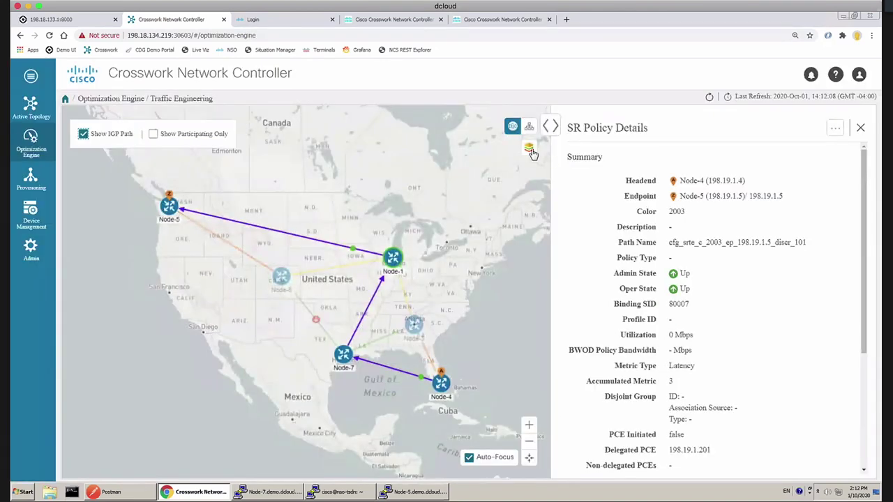
{"action": "left_click", "coordinate": [529, 151]}
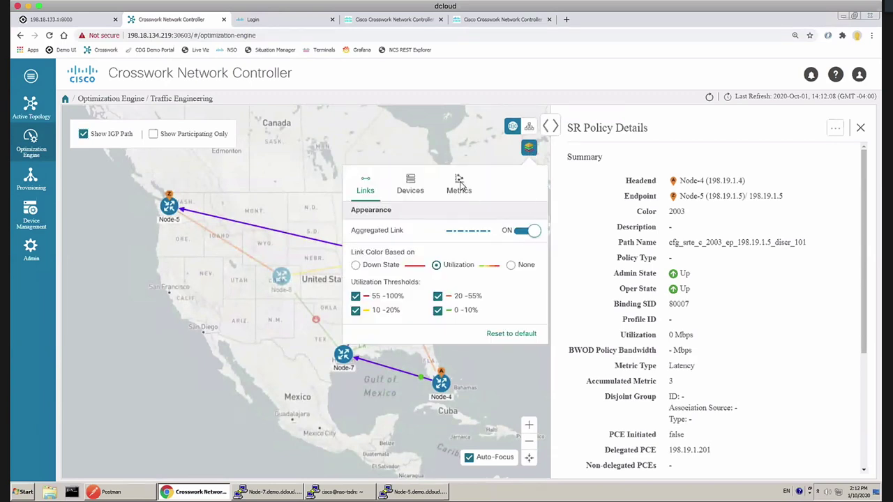
{"action": "left_click", "coordinate": [460, 185]}
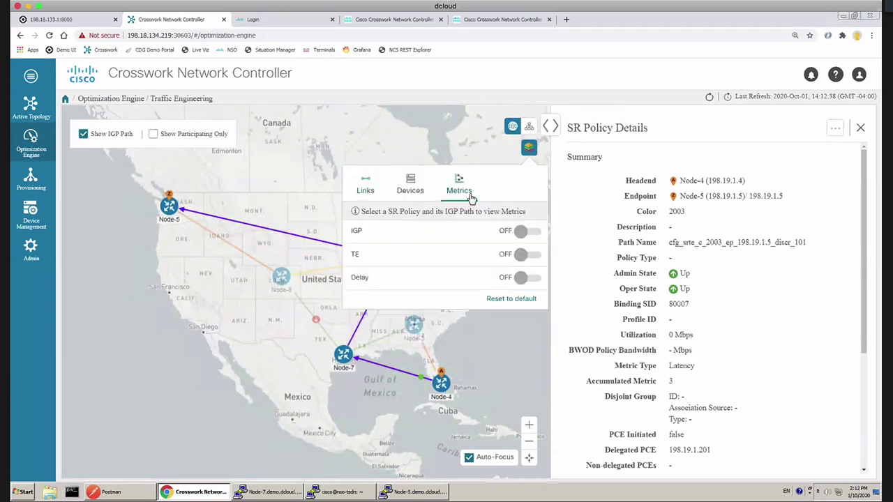
{"action": "left_click", "coordinate": [532, 231]}
{"action": "left_click", "coordinate": [531, 255]}
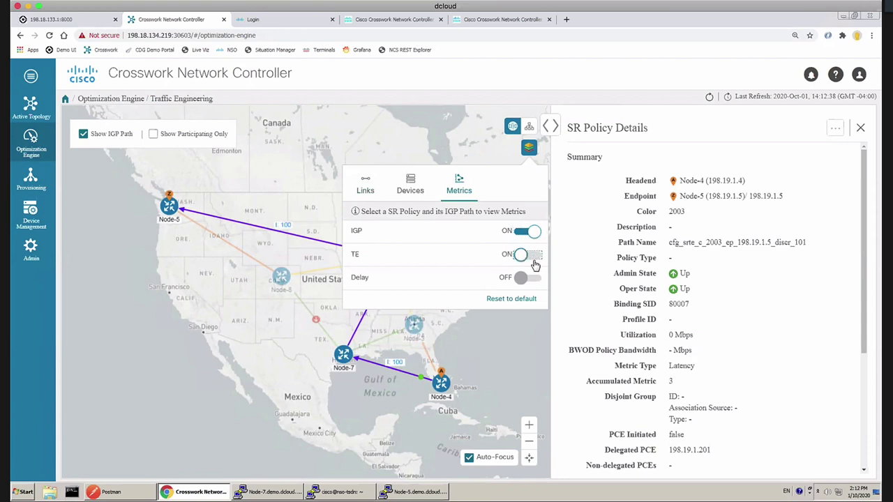
{"action": "left_click", "coordinate": [533, 279]}
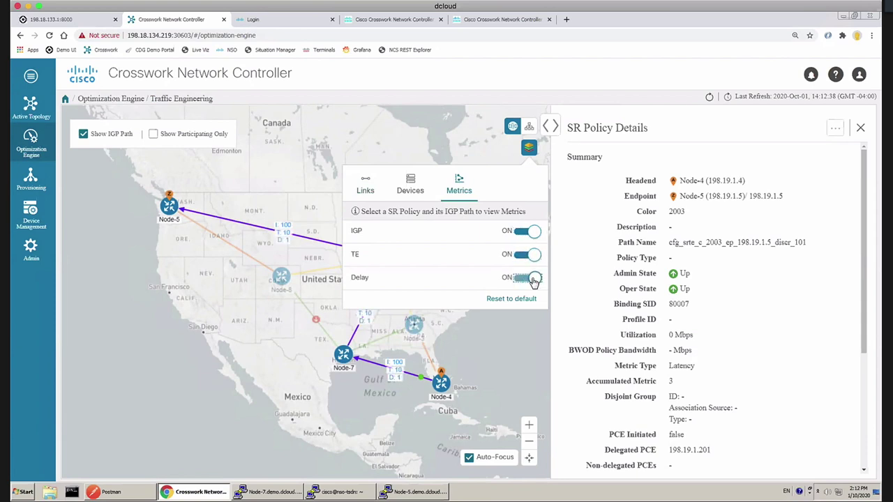
{"action": "left_click", "coordinate": [489, 357]}
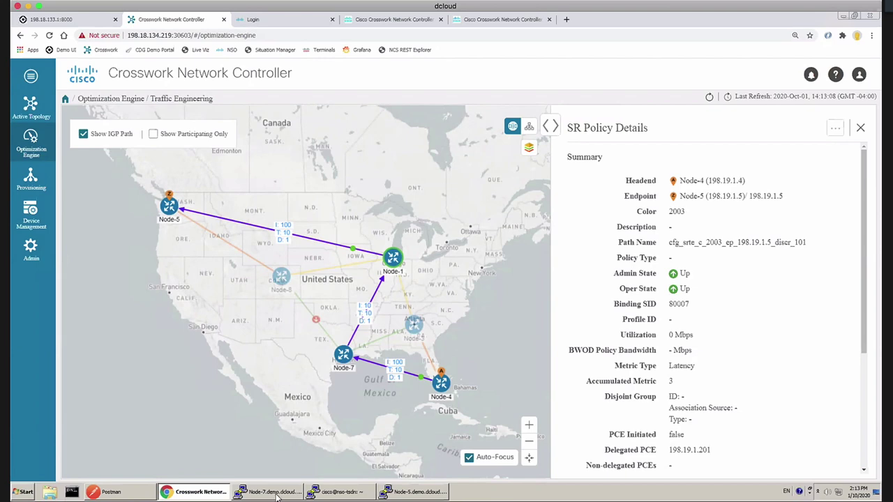
- Switch to the Node-7 PuTTY session, re-enable interface Gig0/0/0/3 with no shut and commit the change
{"action": "left_click", "coordinate": [275, 492]}
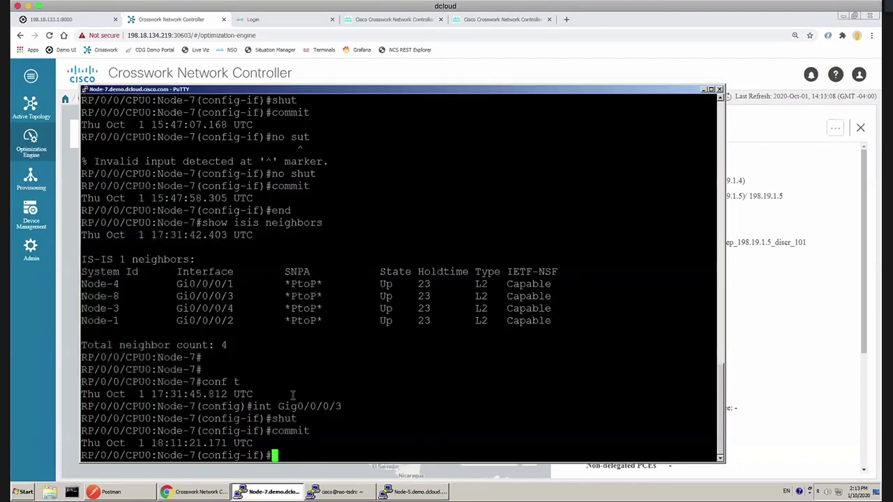
{"action": "type", "text": "no shut"}
{"action": "key", "text": "Return"}
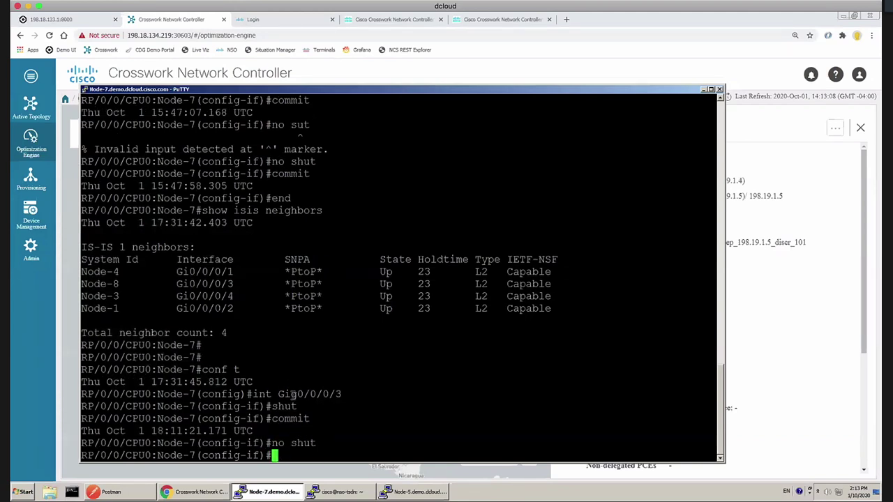
{"action": "type", "text": "commit"}
{"action": "key", "text": "Return"}
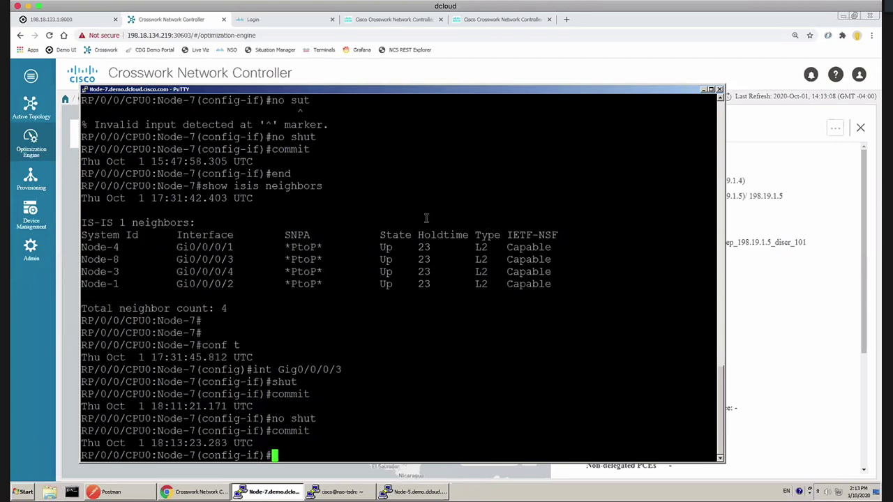
- Return to the Active Topology in Crosswork, open the L3vpn-ipv4-srte-odn-vpncustomer1 service and review its endpoints' VRF and SR-TE color settings
{"action": "left_click", "coordinate": [196, 495]}
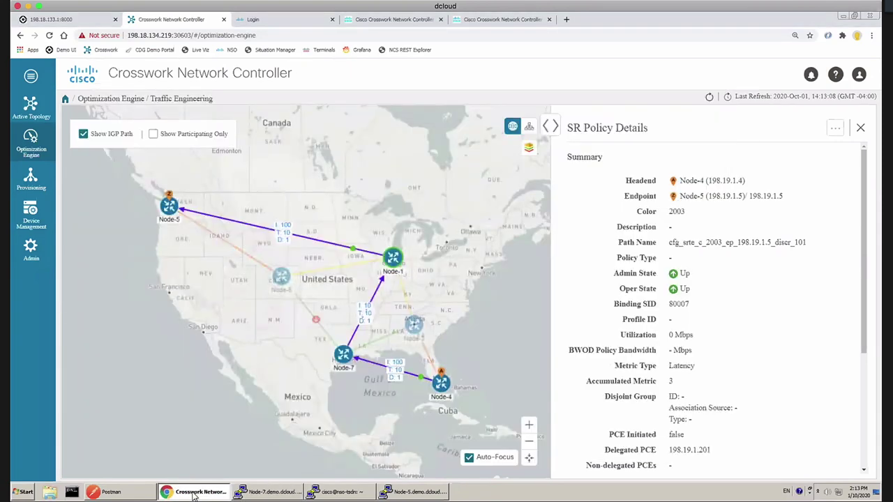
{"action": "mouse_move", "coordinate": [42, 111]}
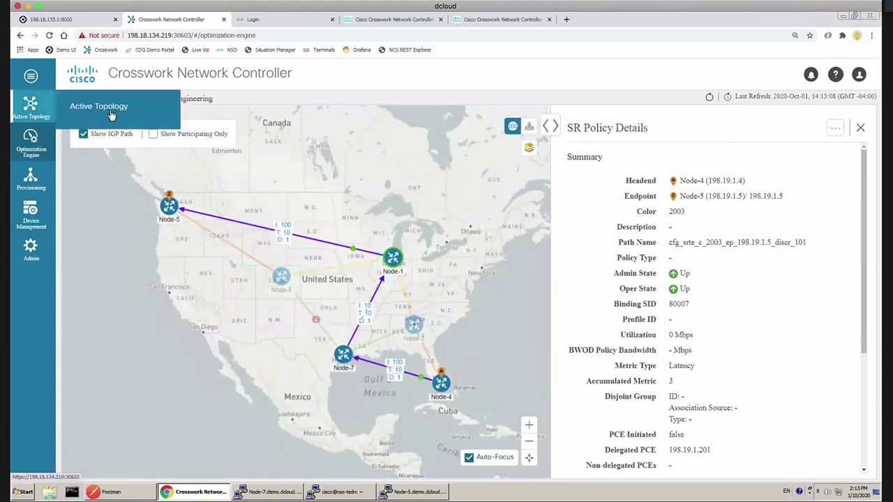
{"action": "left_click", "coordinate": [110, 112]}
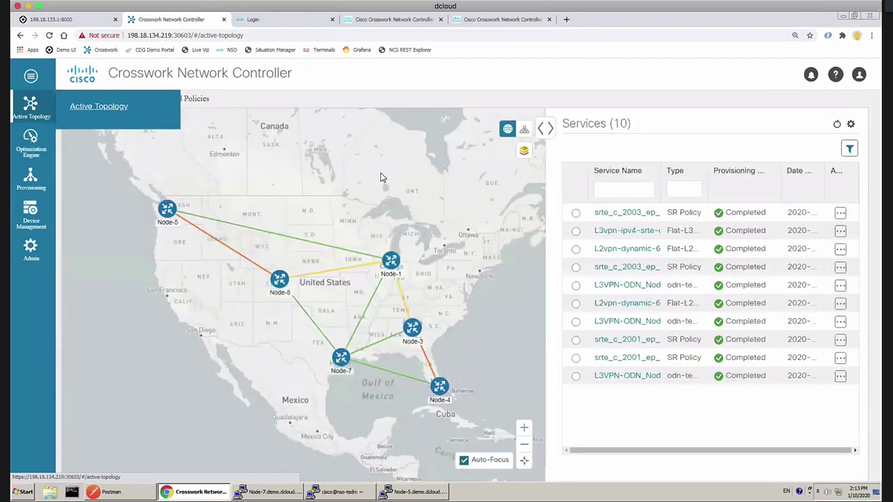
{"action": "left_click", "coordinate": [635, 230]}
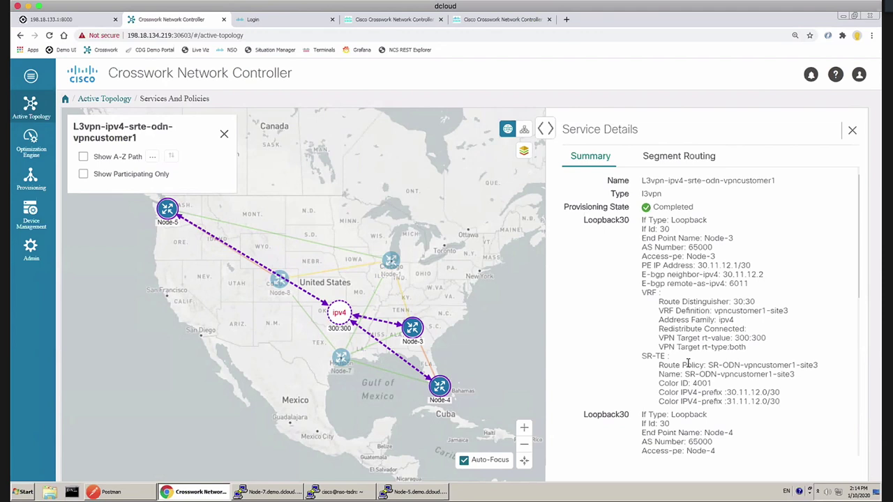
{"action": "left_click_drag", "start_coordinate": [693, 382], "coordinate": [711, 384]}
{"action": "scroll", "coordinate": [680, 355], "scroll_direction": "down", "scroll_amount": 1}
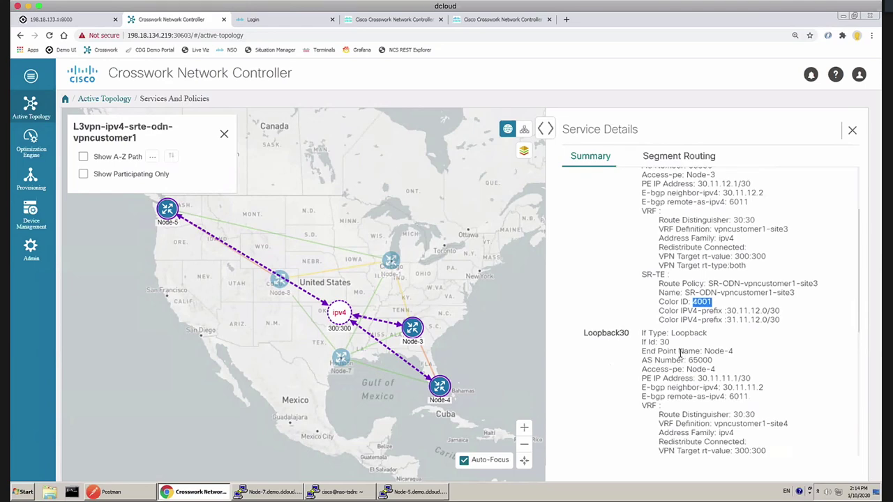
{"action": "scroll", "coordinate": [680, 352], "scroll_direction": "down", "scroll_amount": 2}
{"action": "scroll", "coordinate": [680, 352], "scroll_direction": "up", "scroll_amount": 2}
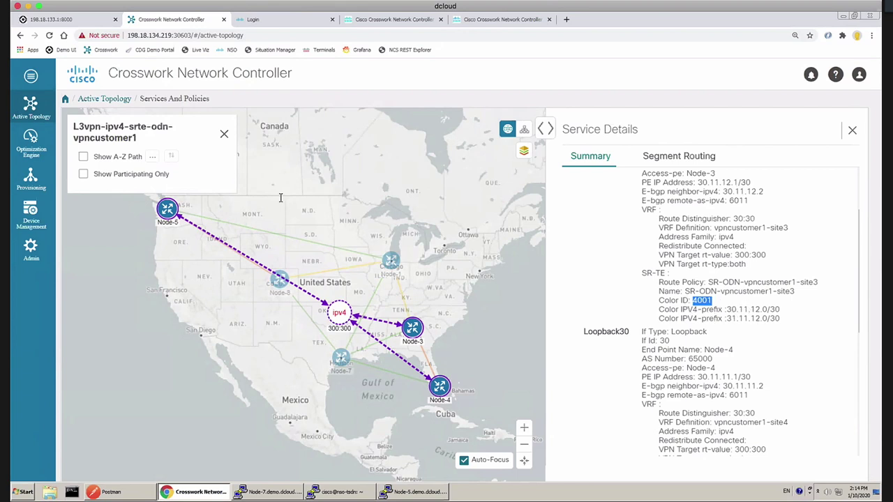
- Show the L3VPN service's A-Z path on the map from Node-5 to Node-4 for color 4001
{"action": "left_click", "coordinate": [83, 156]}
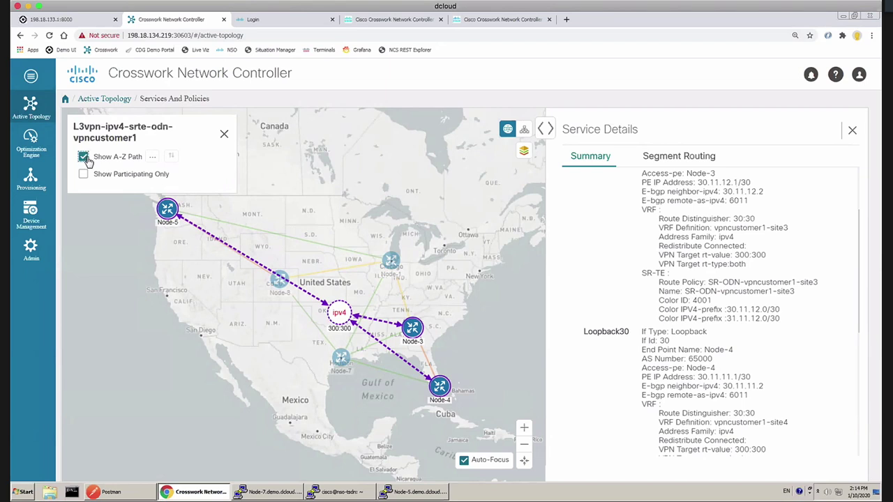
{"action": "left_click", "coordinate": [152, 158]}
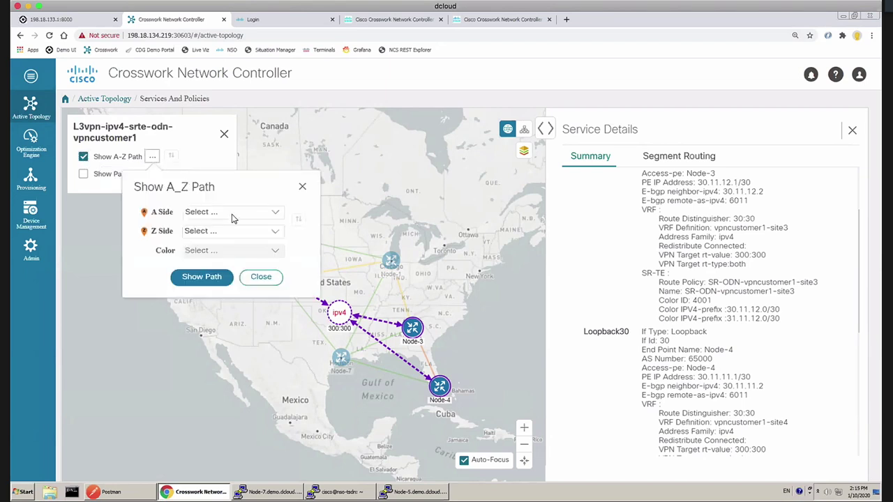
{"action": "left_click", "coordinate": [274, 214]}
{"action": "left_click", "coordinate": [235, 270]}
{"action": "left_click", "coordinate": [274, 233]}
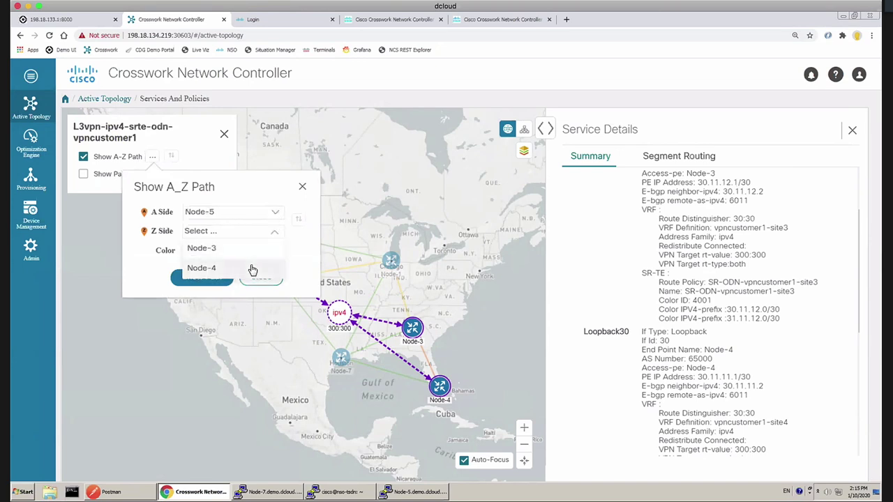
{"action": "left_click", "coordinate": [247, 270]}
{"action": "left_click", "coordinate": [243, 254]}
{"action": "left_click", "coordinate": [199, 269]}
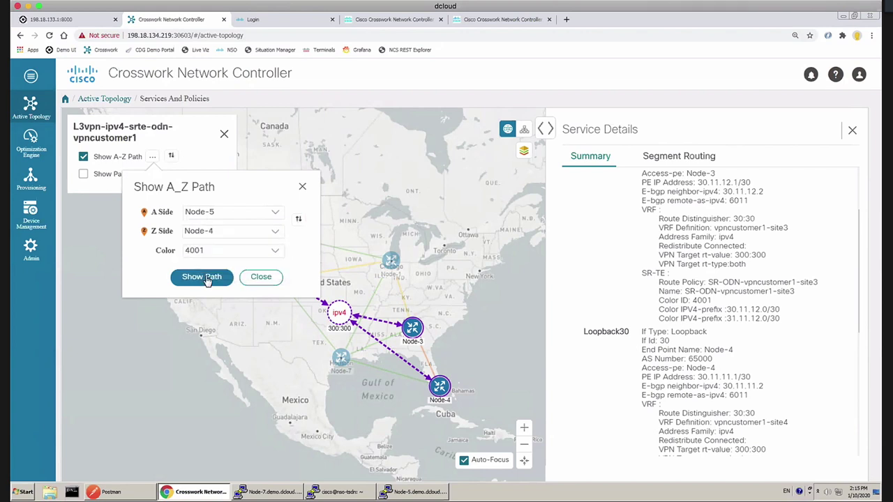
{"action": "left_click", "coordinate": [202, 277]}
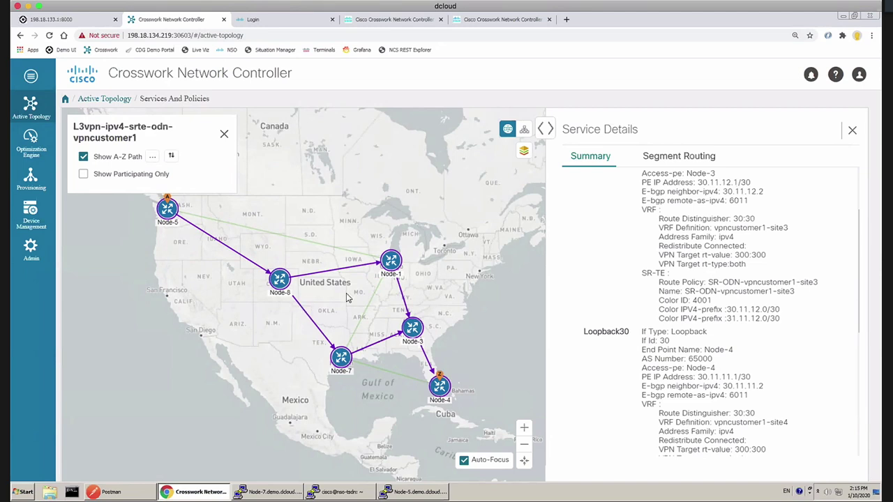
- Open the L3VPN service's participating SR policy from Node-4 to Node-3 and examine its expanded summary, including metric type and PCE delegation
{"action": "left_click", "coordinate": [666, 161]}
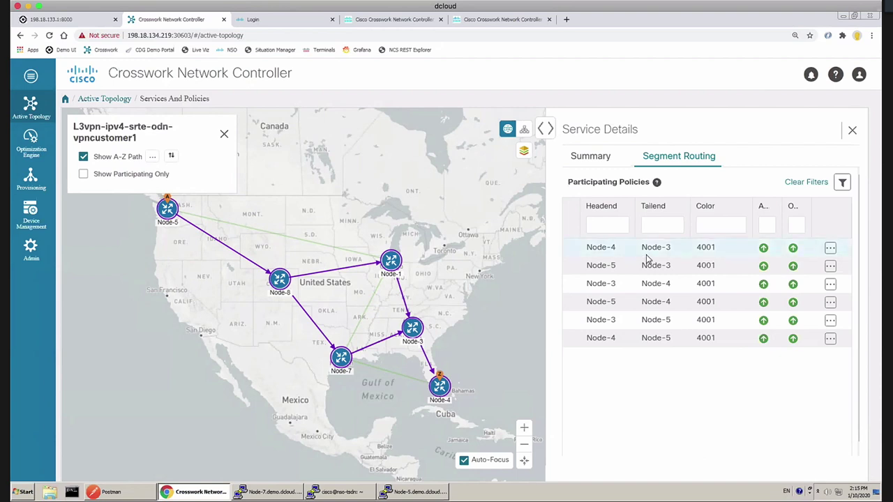
{"action": "left_click", "coordinate": [832, 253]}
{"action": "left_click", "coordinate": [822, 264]}
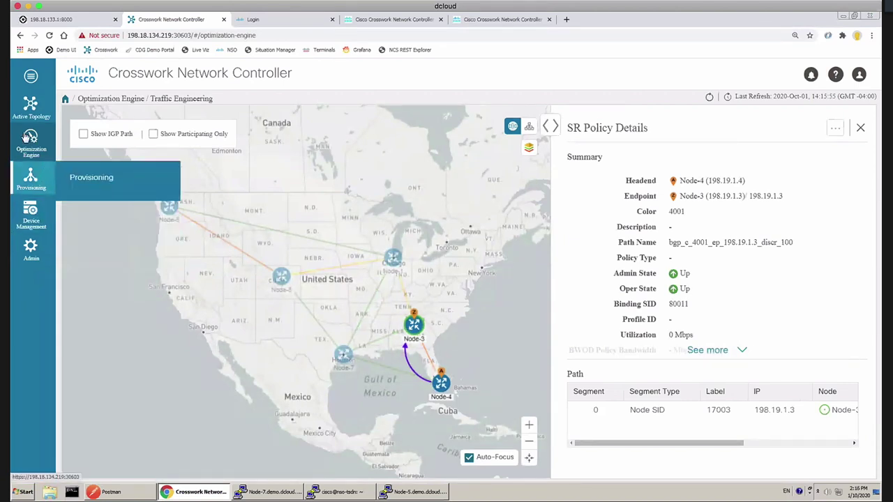
{"action": "mouse_move", "coordinate": [30, 138]}
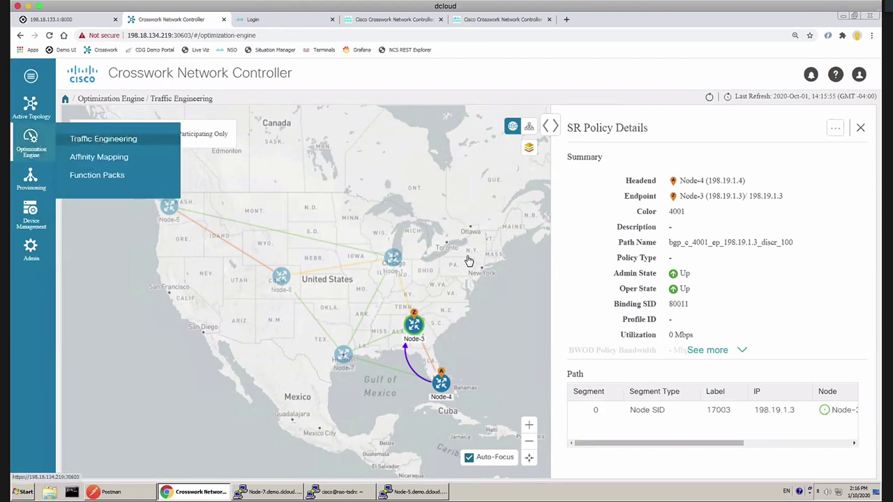
{"action": "left_click", "coordinate": [740, 352]}
{"action": "scroll", "coordinate": [743, 356], "scroll_direction": "down", "scroll_amount": 3}
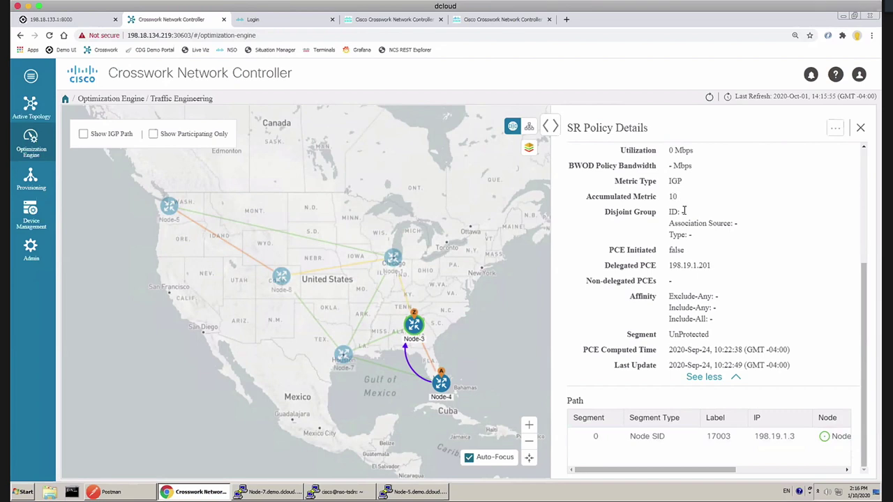
{"action": "scroll", "coordinate": [684, 211], "scroll_direction": "up", "scroll_amount": 1}
{"action": "scroll", "coordinate": [683, 215], "scroll_direction": "up", "scroll_amount": 1}
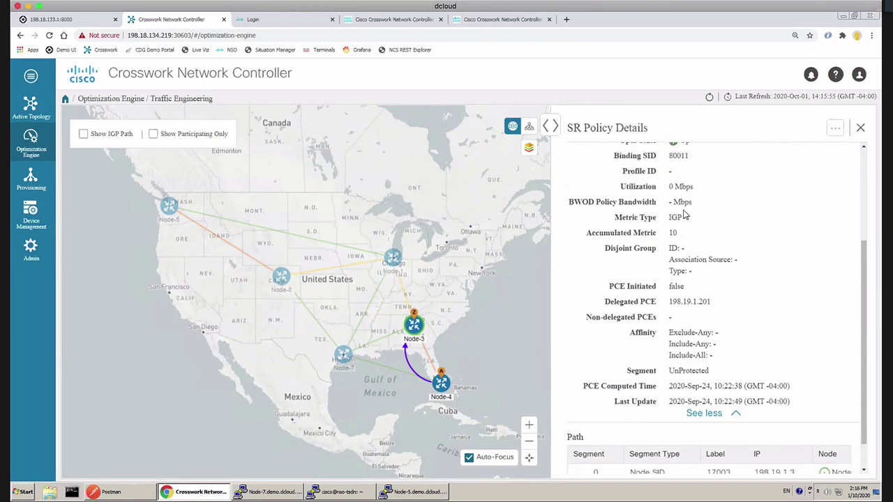
- Review the rest of the Node-4 to Node-3 SR policy details, down to the affinity settings and segment path
{"action": "scroll", "coordinate": [711, 334], "scroll_direction": "down", "scroll_amount": 2}
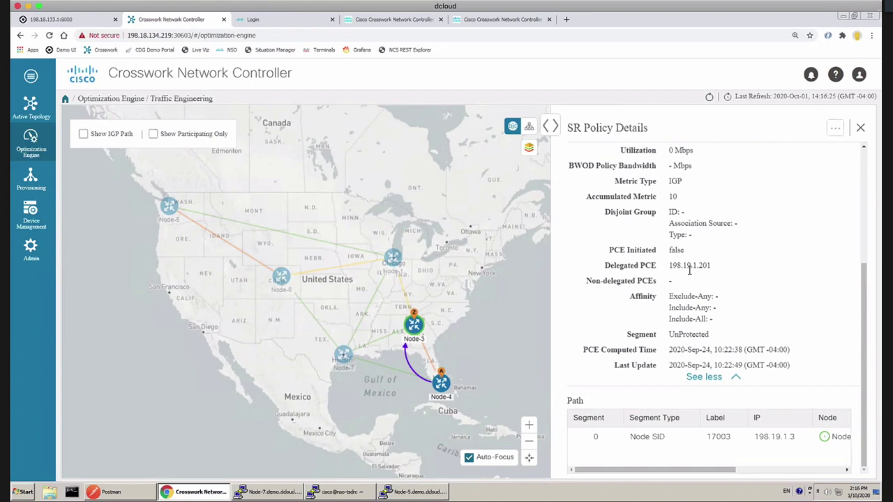
{"action": "scroll", "coordinate": [689, 270], "scroll_direction": "up", "scroll_amount": 1}
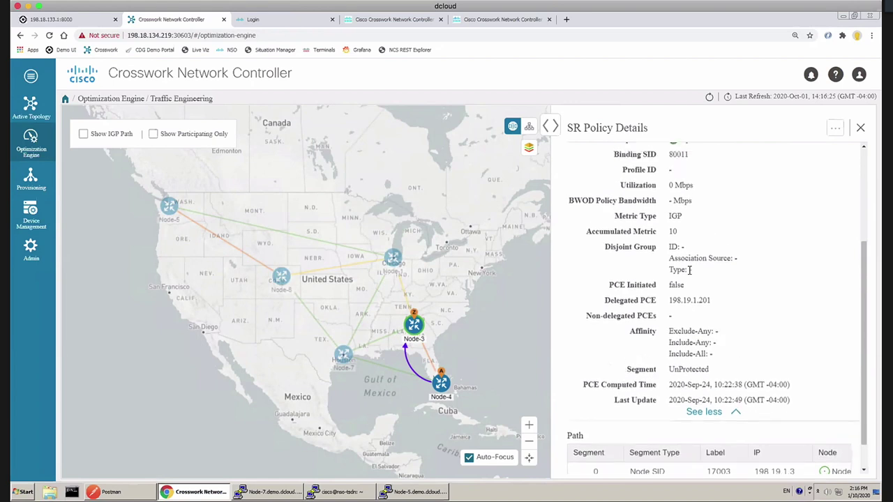
{"action": "scroll", "coordinate": [689, 271], "scroll_direction": "up", "scroll_amount": 1}
{"action": "scroll", "coordinate": [689, 271], "scroll_direction": "up", "scroll_amount": 3}
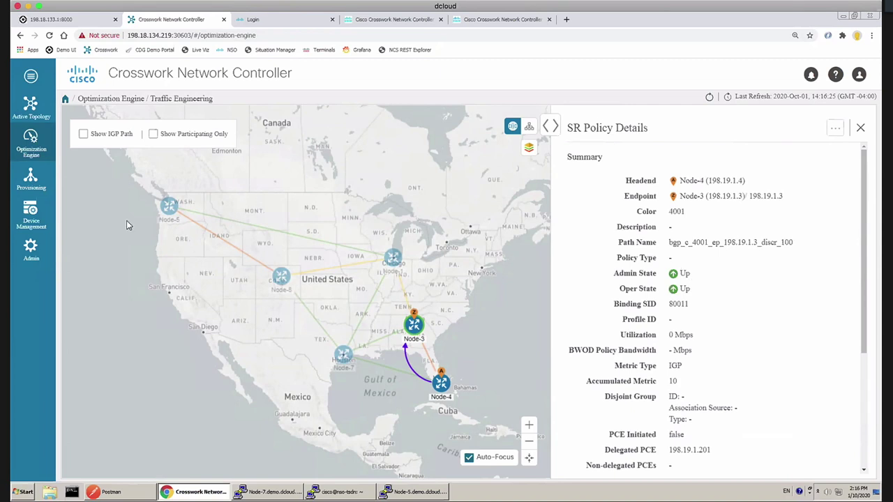
- Open the Providers administration page to review the configured NSO and SR-PCE providers
{"action": "mouse_move", "coordinate": [31, 223]}
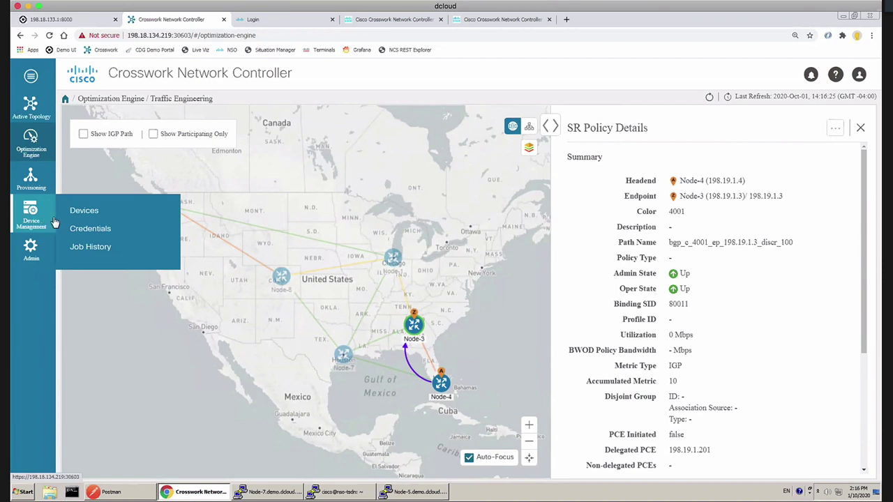
{"action": "mouse_move", "coordinate": [51, 249]}
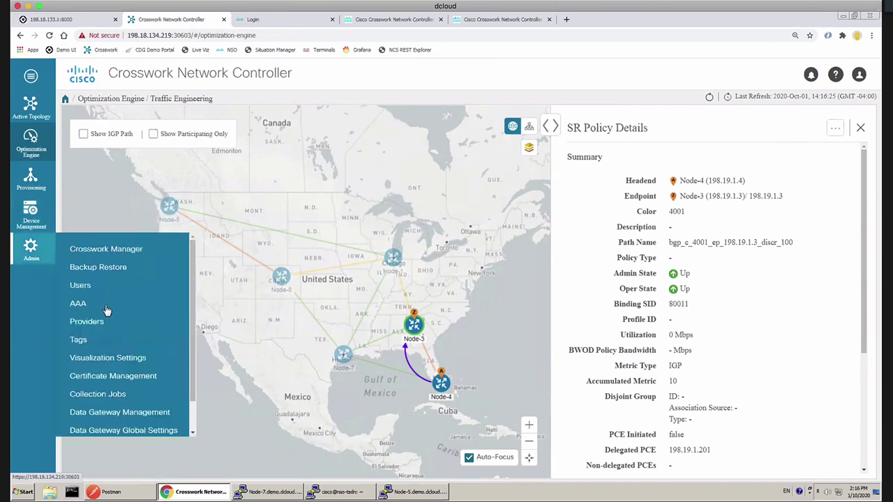
{"action": "left_click", "coordinate": [94, 326]}
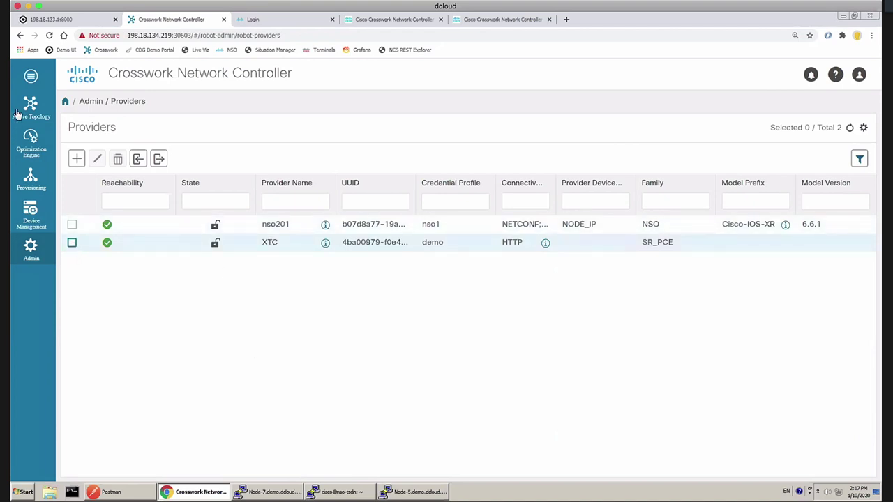
- Return to the Active Topology services and policies map and show Node-1's reachability and IP summary
{"action": "mouse_move", "coordinate": [21, 113]}
{"action": "left_click", "coordinate": [99, 108]}
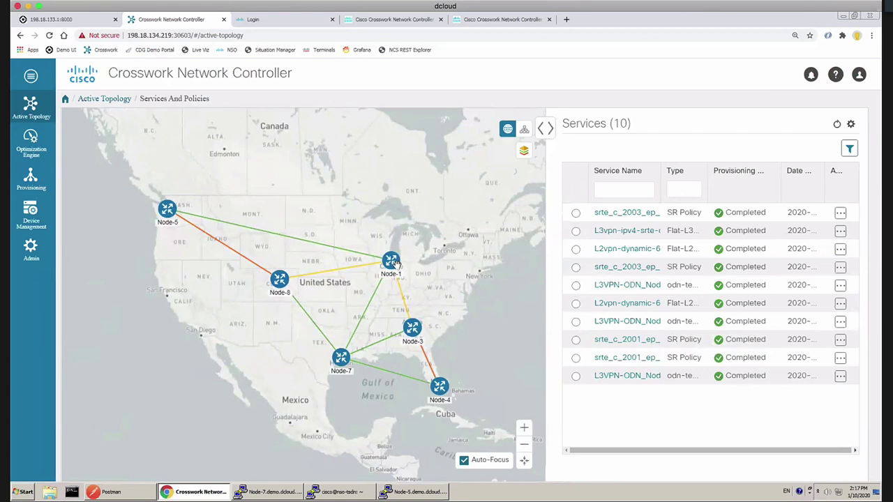
{"action": "mouse_move", "coordinate": [394, 263]}
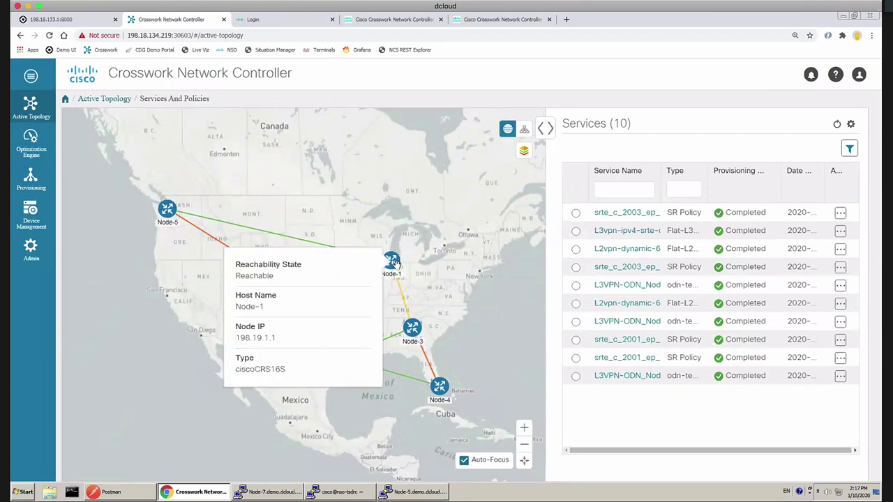
- Open Node-1's device details from the device inventory, review its general and connectivity settings, and leave without saving
{"action": "left_click", "coordinate": [84, 213]}
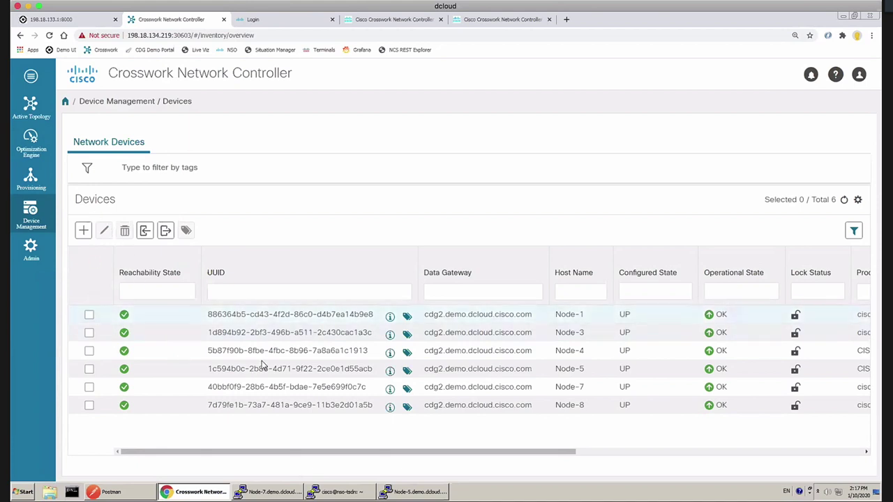
{"action": "left_click", "coordinate": [89, 315]}
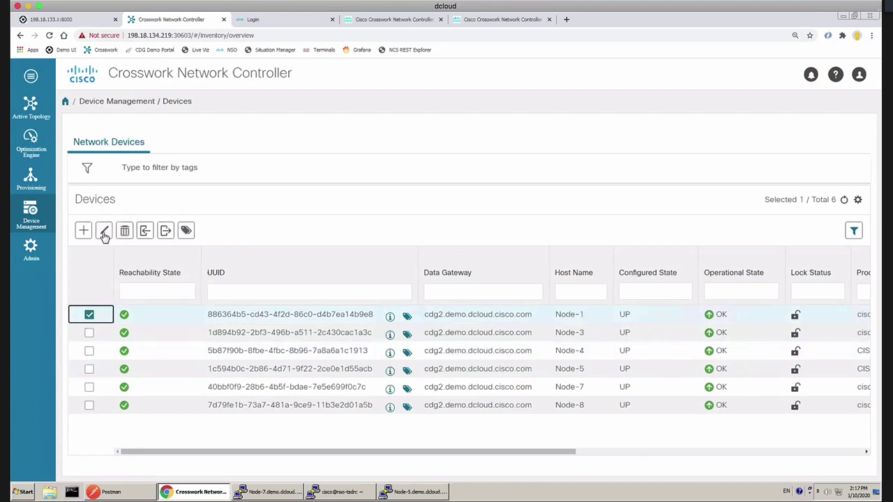
{"action": "left_click", "coordinate": [104, 232]}
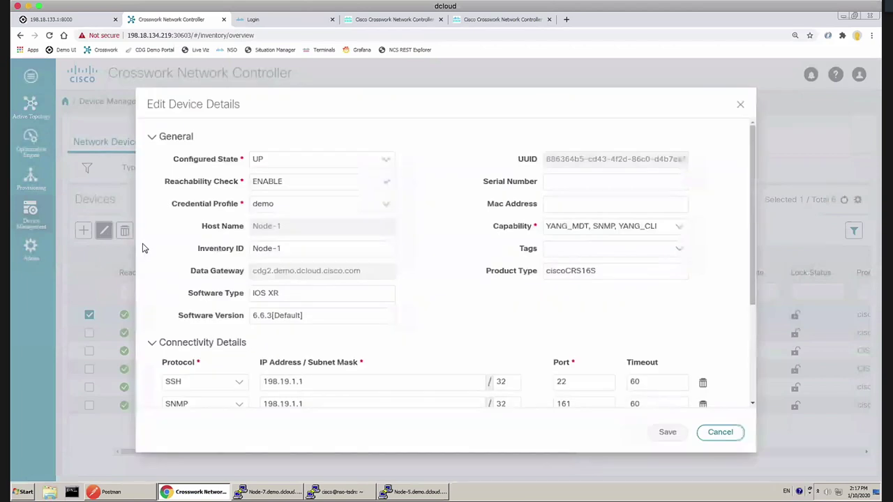
{"action": "left_click", "coordinate": [366, 370]}
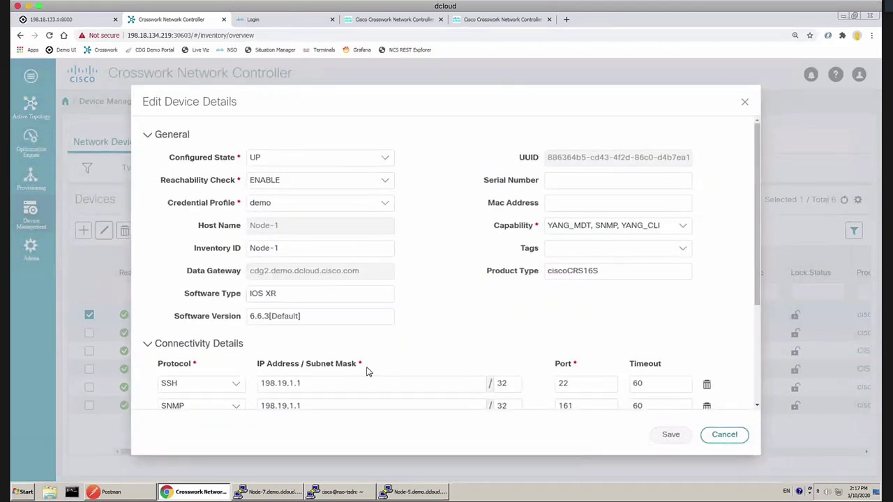
{"action": "scroll", "coordinate": [387, 361], "scroll_direction": "down", "scroll_amount": 3}
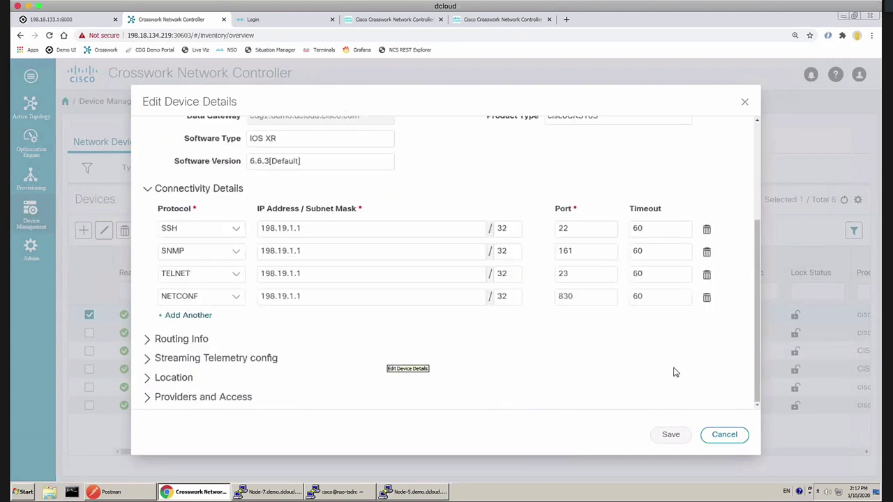
{"action": "left_click", "coordinate": [721, 436]}
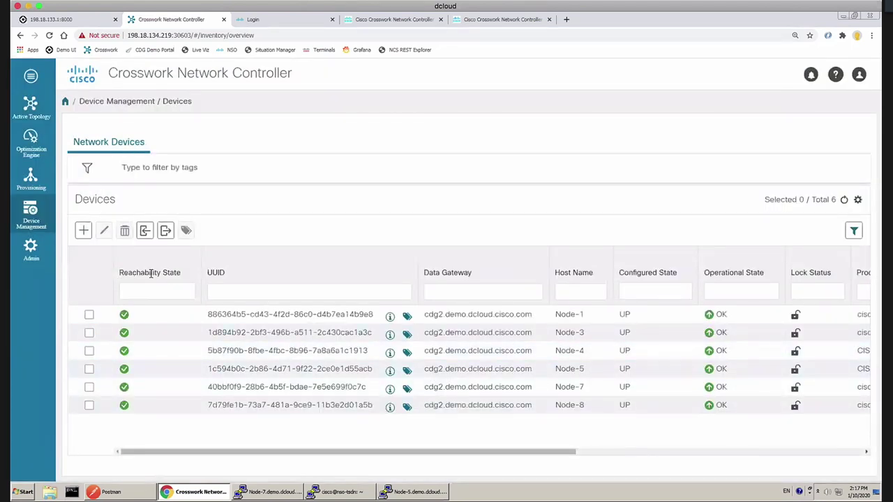
- Go to Data Gateway Management, view the enrollment form for a new data gateway, and leave without enrolling one
{"action": "mouse_move", "coordinate": [32, 251]}
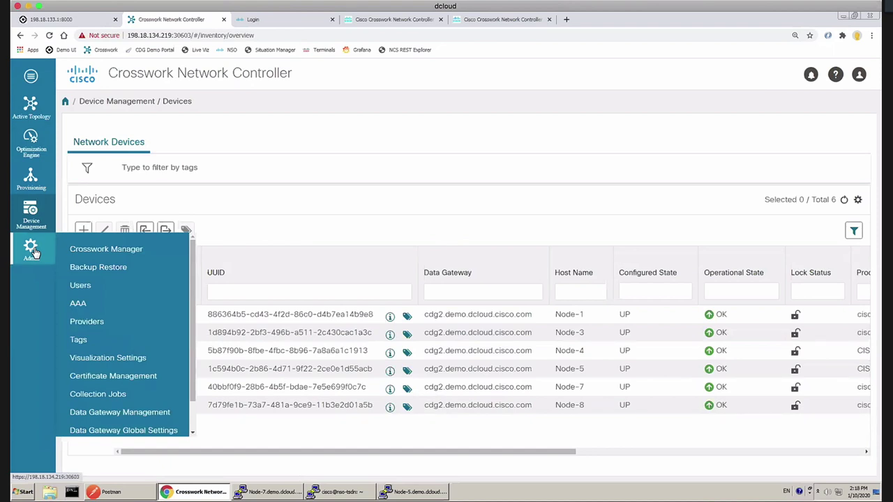
{"action": "left_click", "coordinate": [148, 416]}
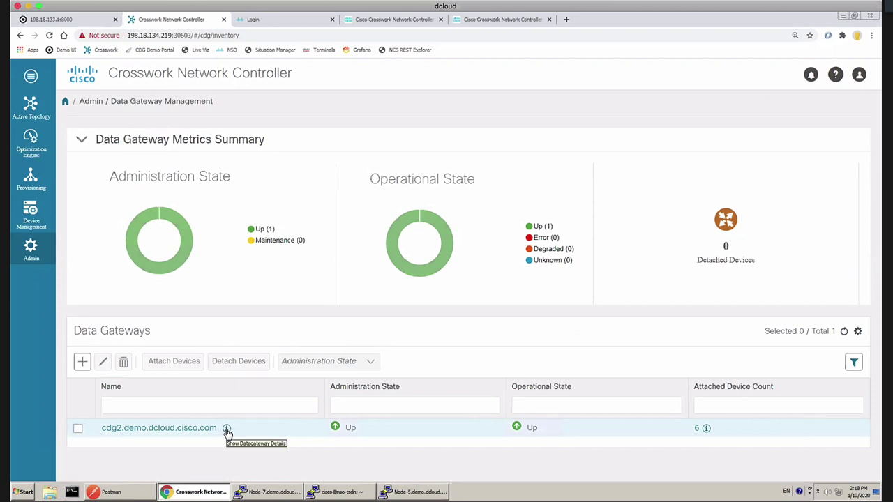
{"action": "left_click", "coordinate": [84, 364]}
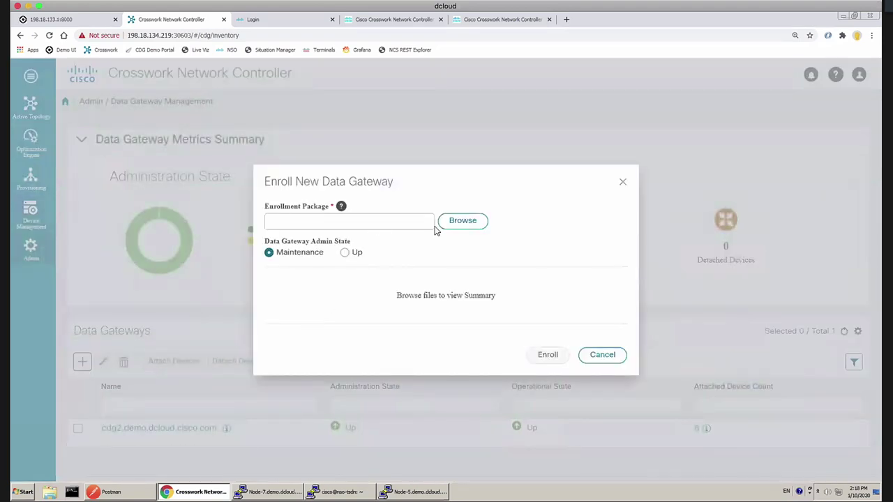
{"action": "left_click", "coordinate": [602, 355]}
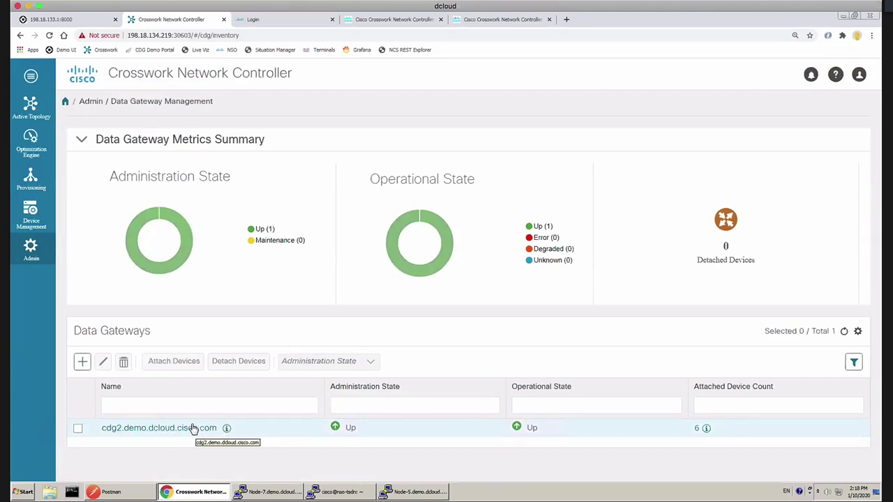
- Select the data gateway cdg2.demo.dcloud.cisco.com and view the list of devices attached to it
{"action": "left_click", "coordinate": [78, 430]}
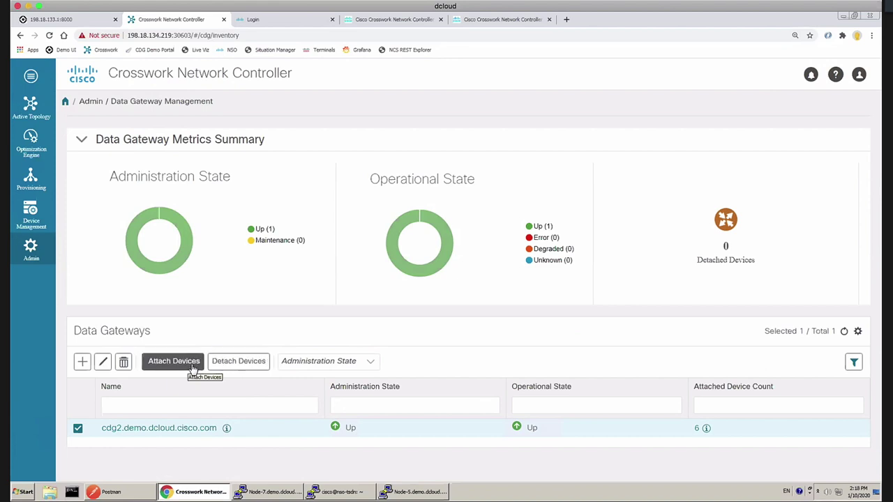
{"action": "left_click", "coordinate": [707, 429]}
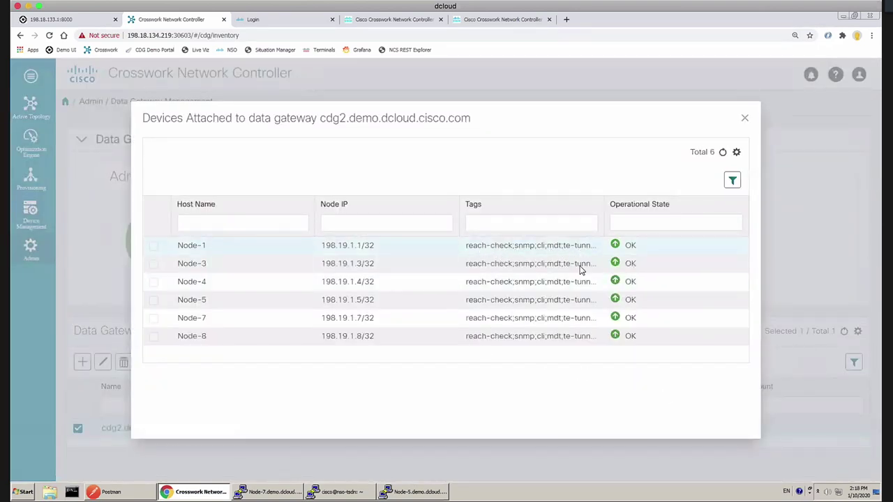
{"action": "left_click", "coordinate": [744, 118]}
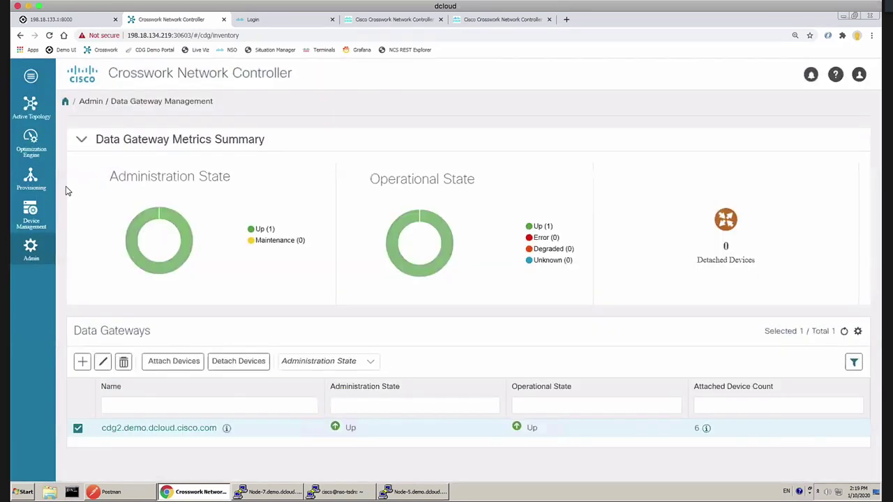
- Open Collection Jobs and review the job details of cw.toposvc.snmp, cw.toposvc.snmptraps and the dlm/cli-collector showclock subscription
{"action": "mouse_move", "coordinate": [42, 250]}
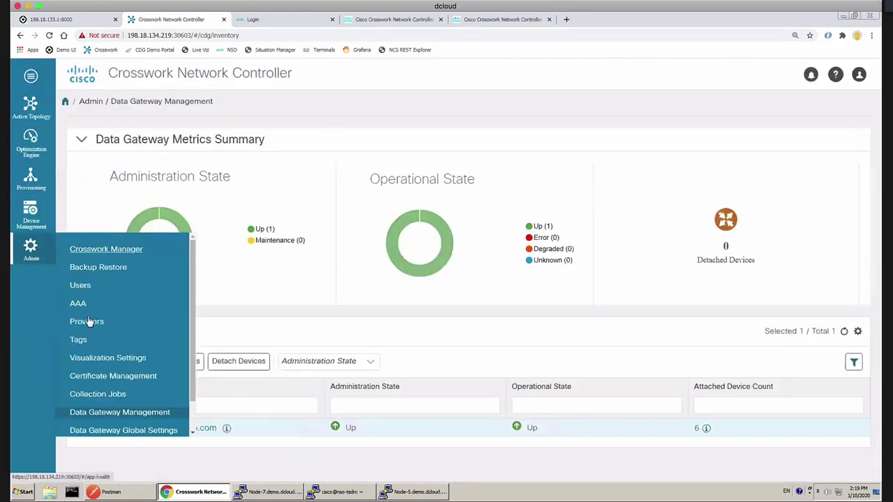
{"action": "left_click", "coordinate": [116, 396]}
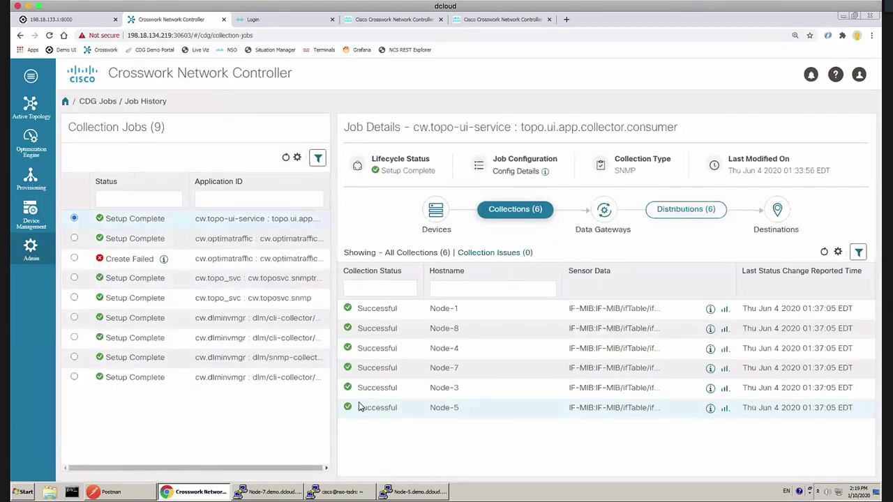
{"action": "left_click", "coordinate": [218, 302]}
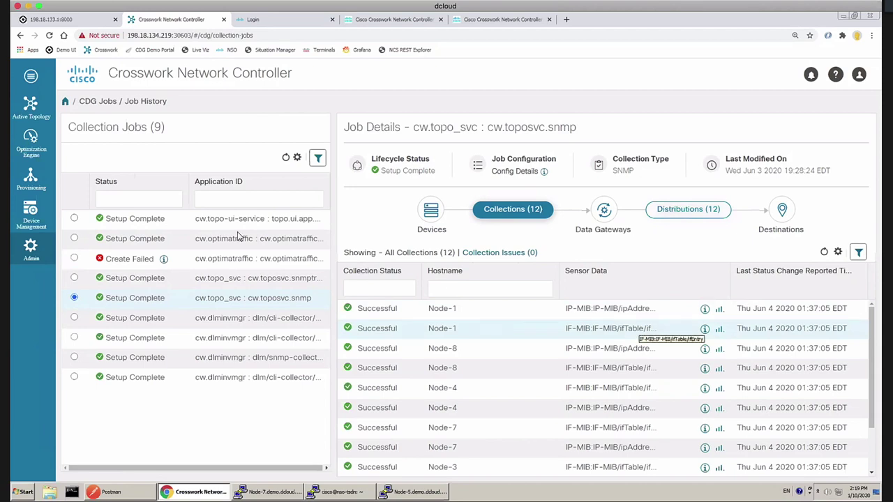
{"action": "left_click", "coordinate": [291, 279]}
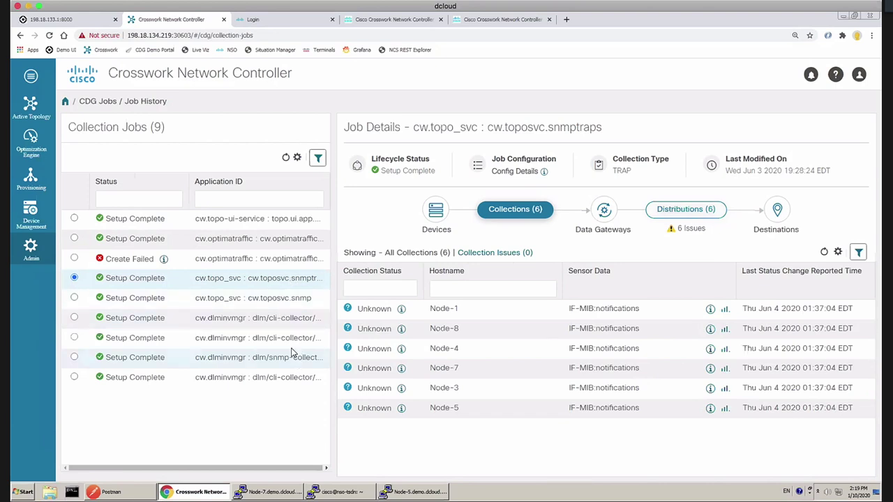
{"action": "left_click", "coordinate": [293, 321]}
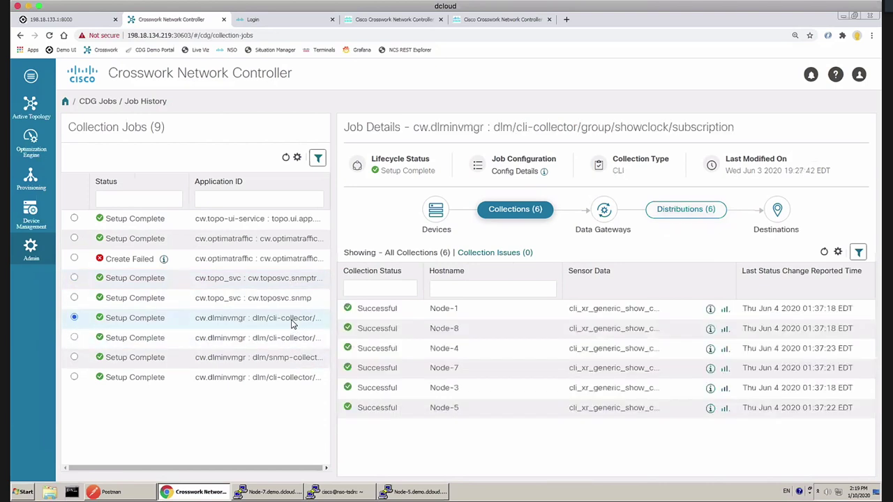